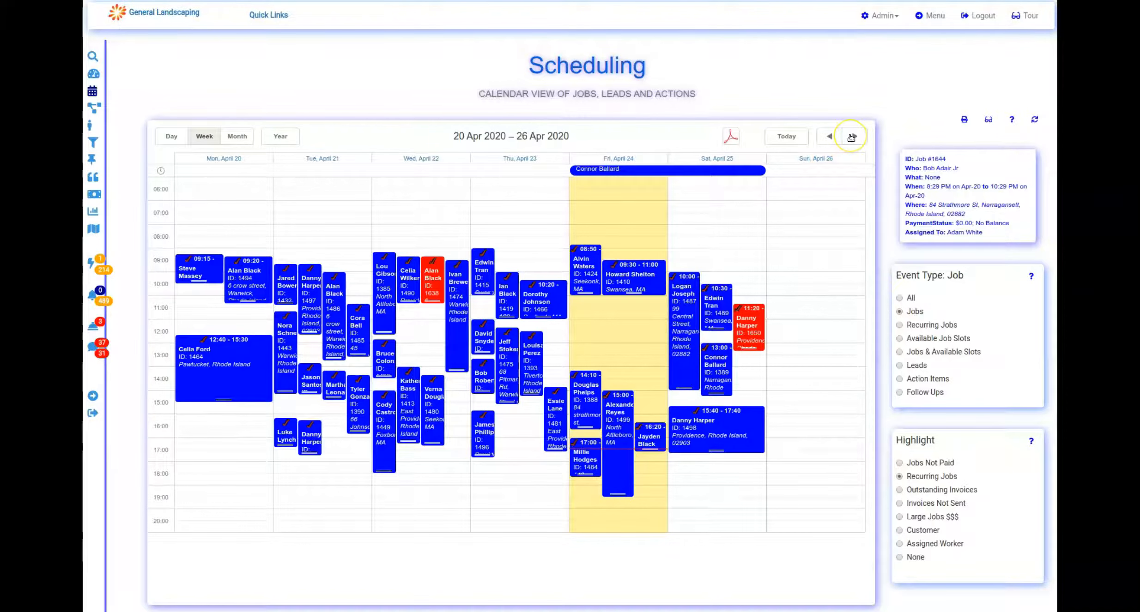
# - Examine the red-highlighted recurring jobs in the weeks from 20 April through 24 May 2020
pyautogui.click(851, 137)
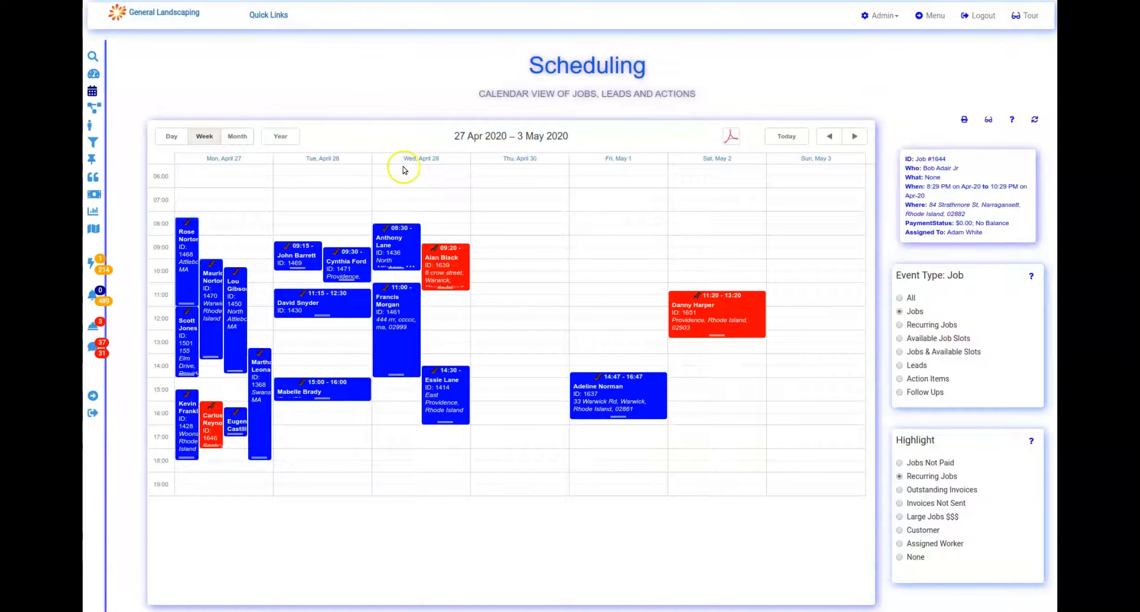
pyautogui.click(855, 137)
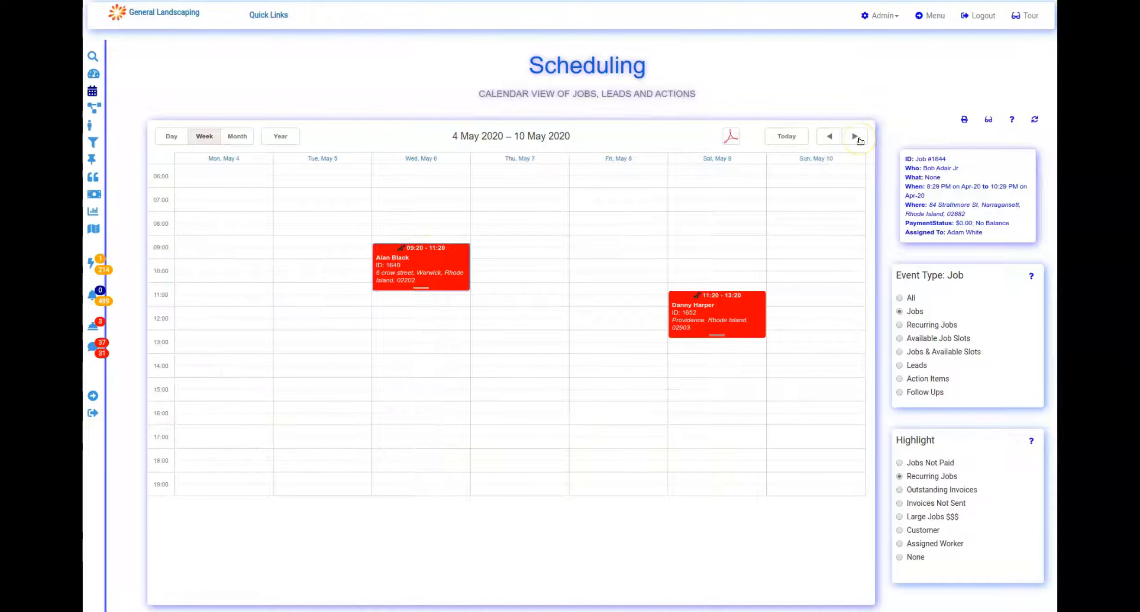
pyautogui.click(854, 137)
pyautogui.click(854, 137)
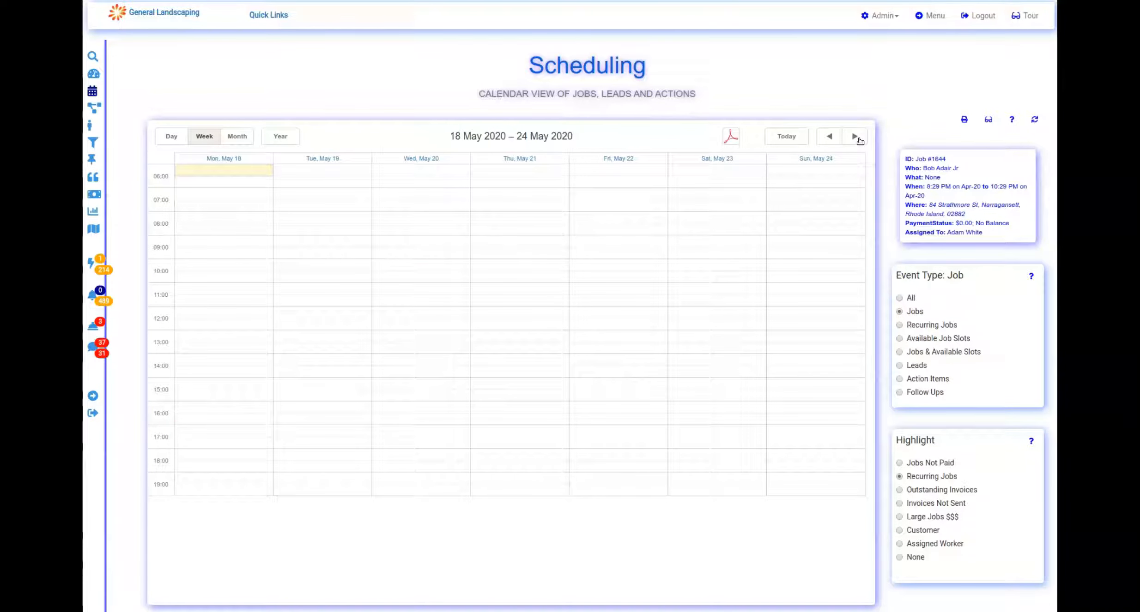
pyautogui.click(791, 138)
pyautogui.click(744, 326)
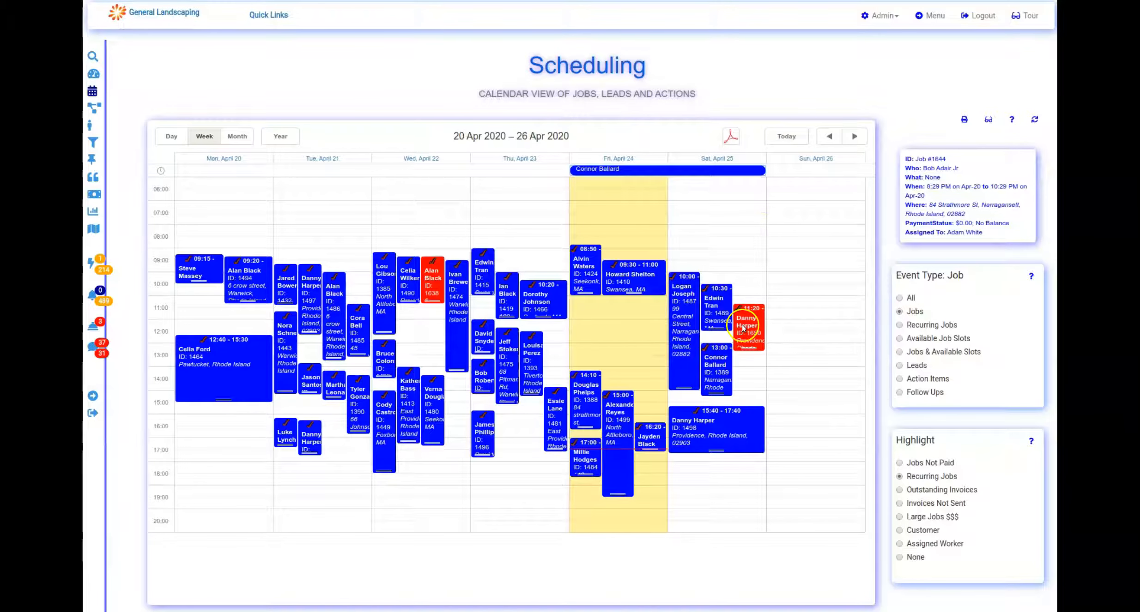
pyautogui.click(853, 137)
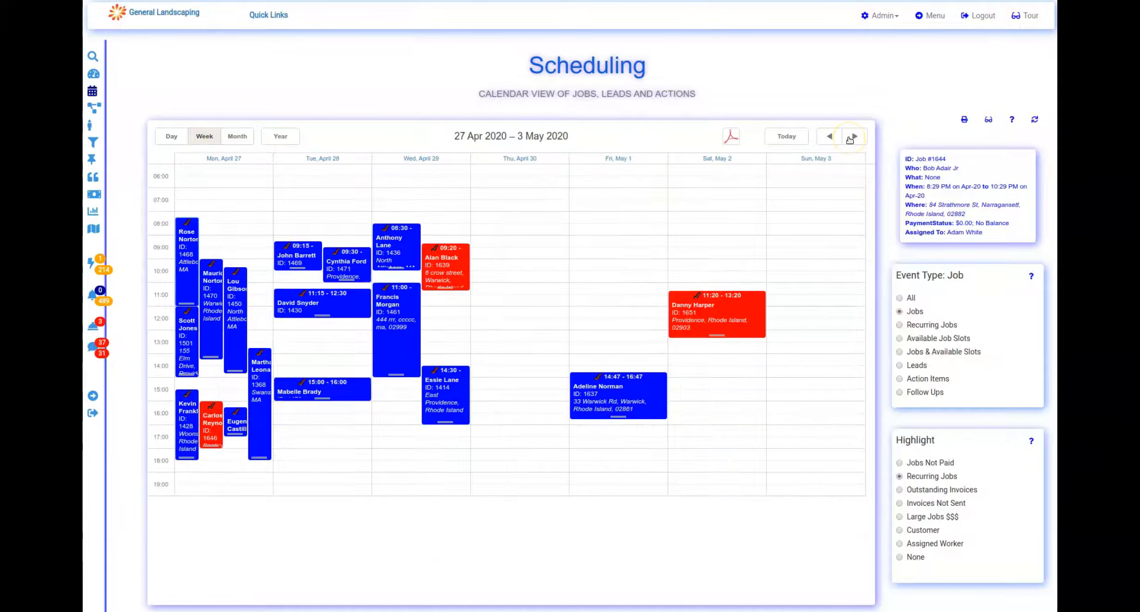
pyautogui.click(849, 138)
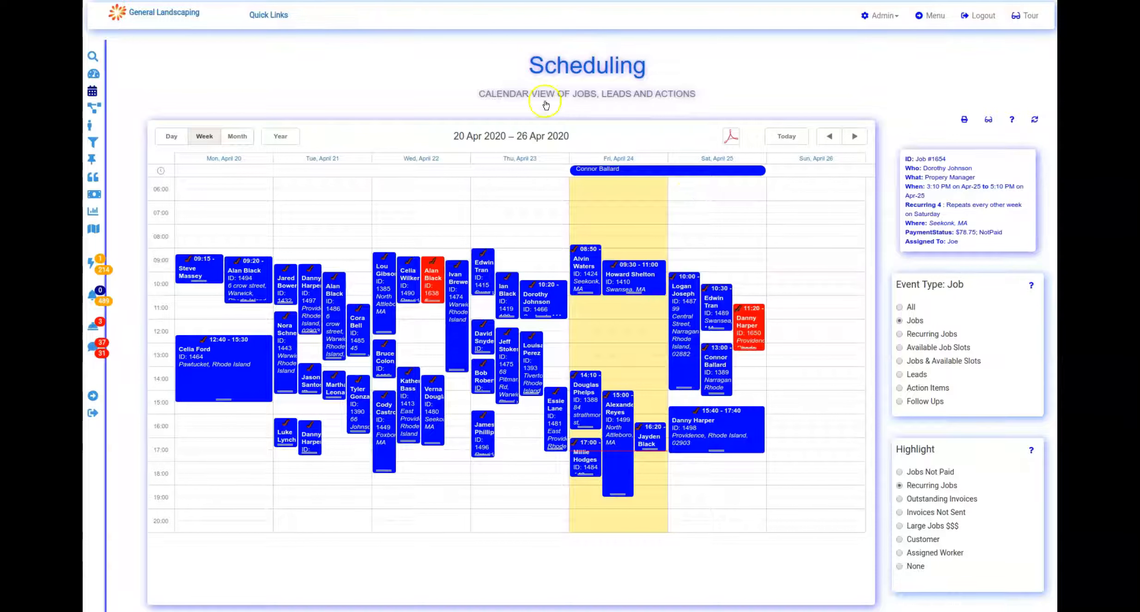
# - Show only recurring jobs on the calendar and start a new recurring job on Saturday, April 25 at 3:20 PM
pyautogui.click(899, 335)
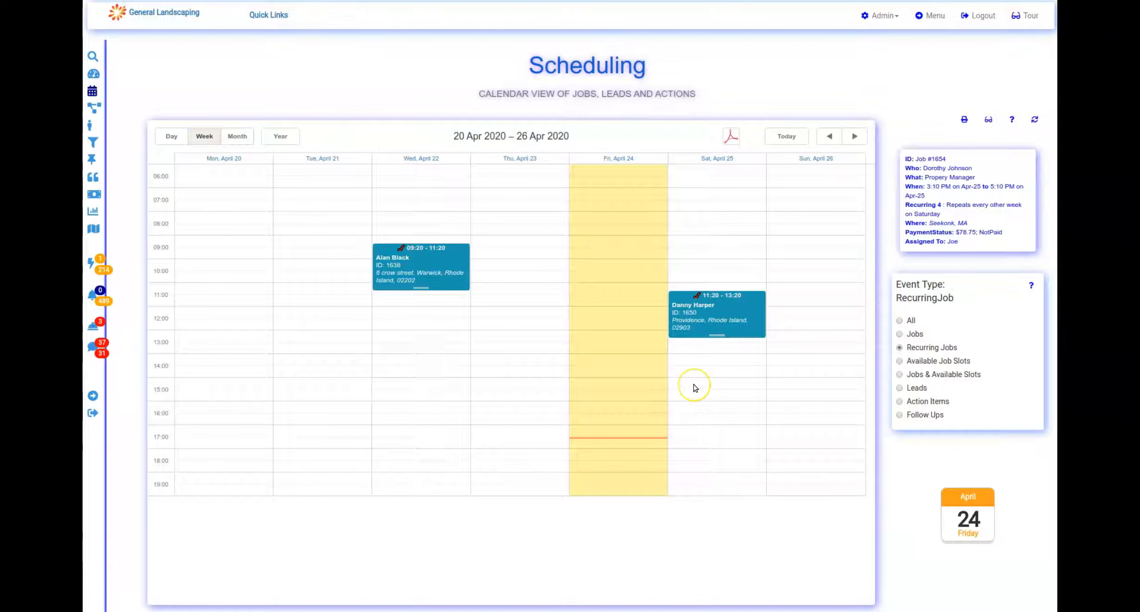
pyautogui.click(696, 388)
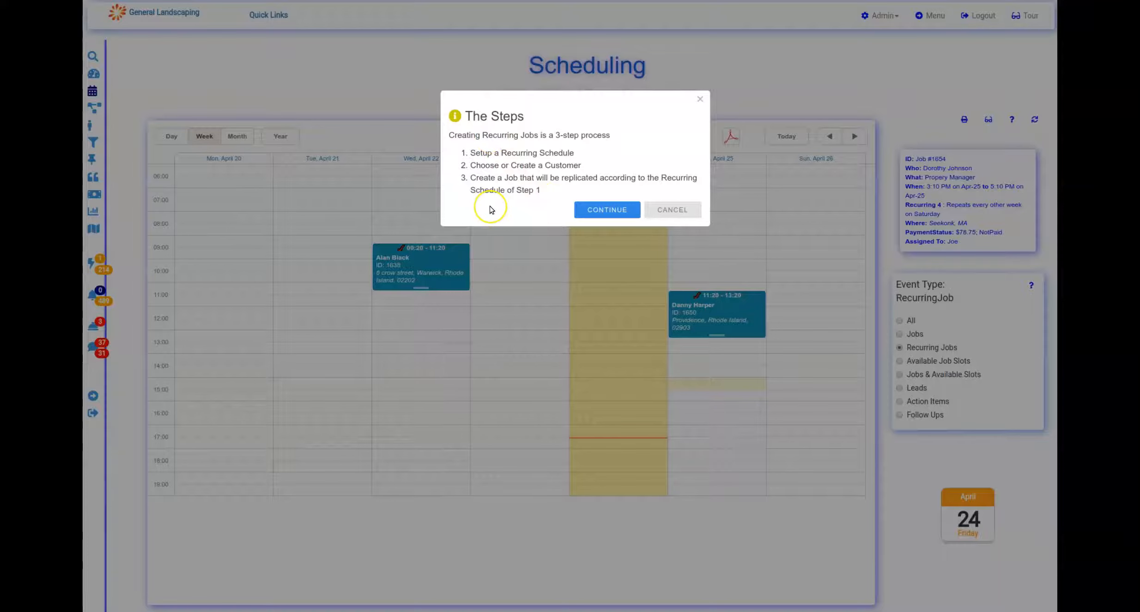
pyautogui.click(605, 212)
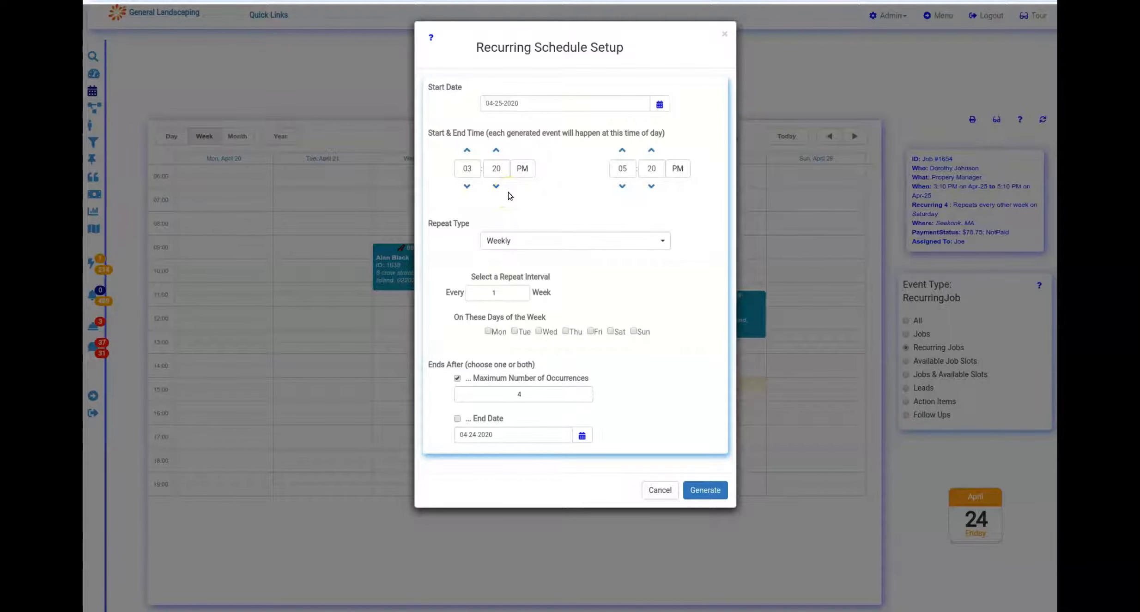
# - Set the schedule to repeat weekly, every 2 weeks on Saturday, with a maximum of 6 occurrences, and generate it
pyautogui.click(528, 244)
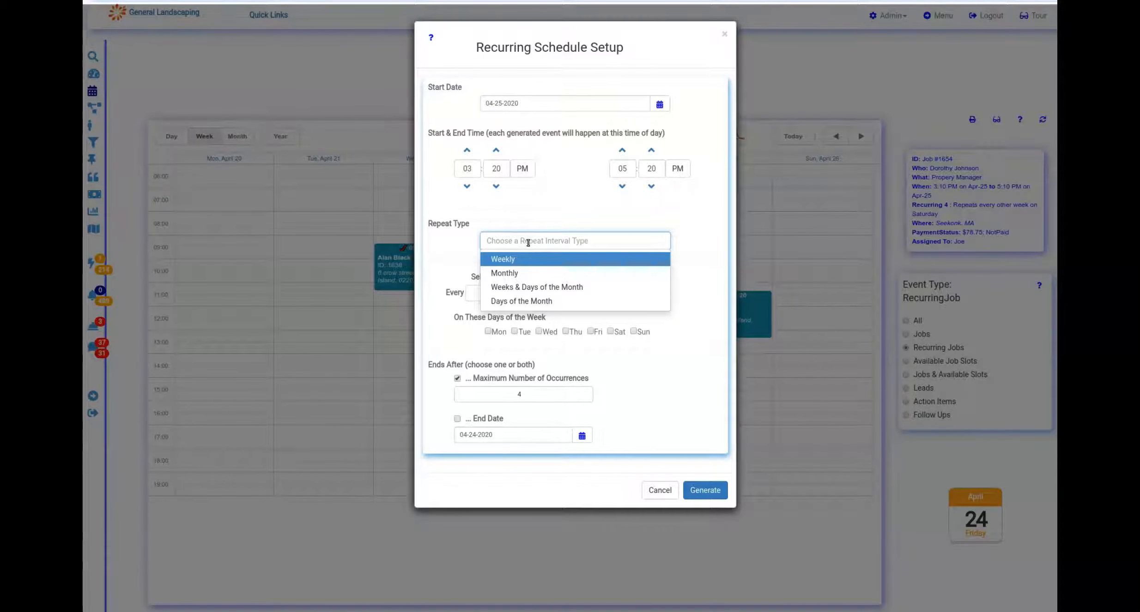
pyautogui.click(472, 244)
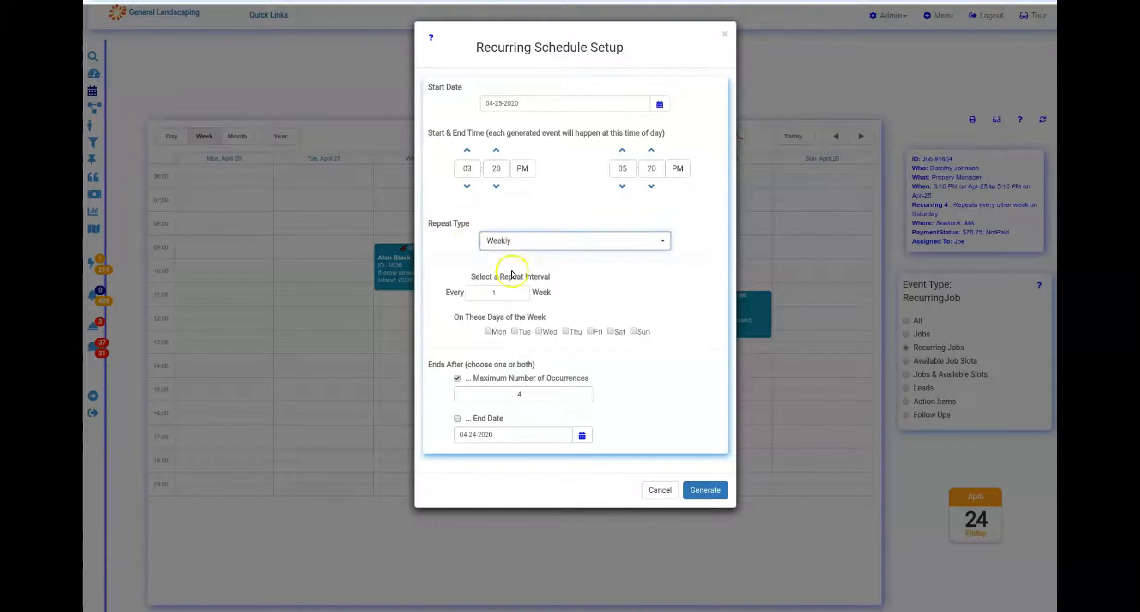
pyautogui.click(520, 291)
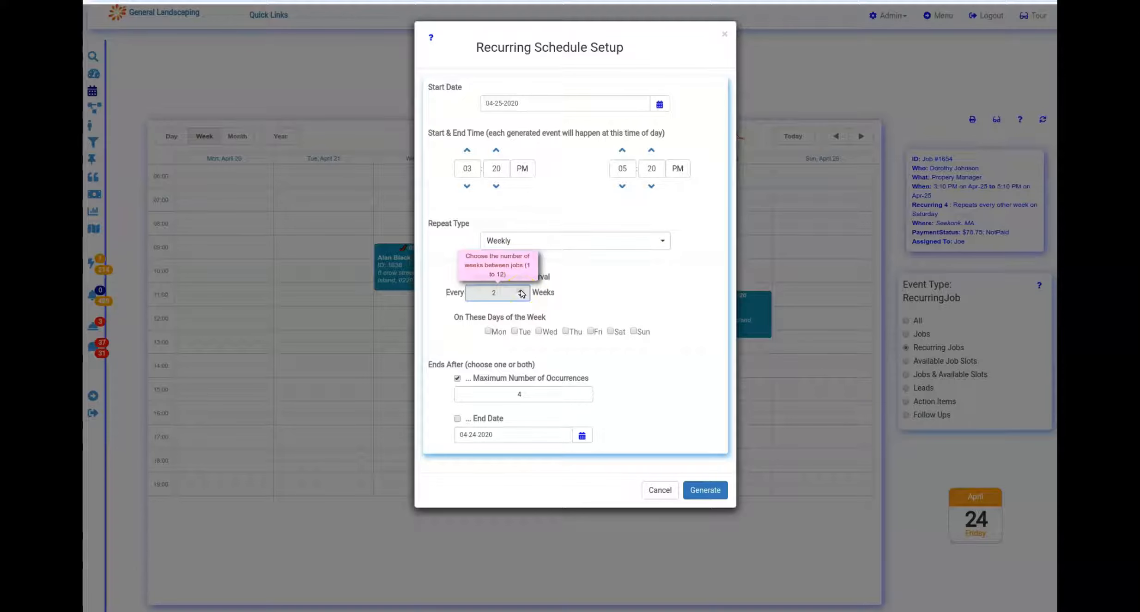
pyautogui.click(610, 331)
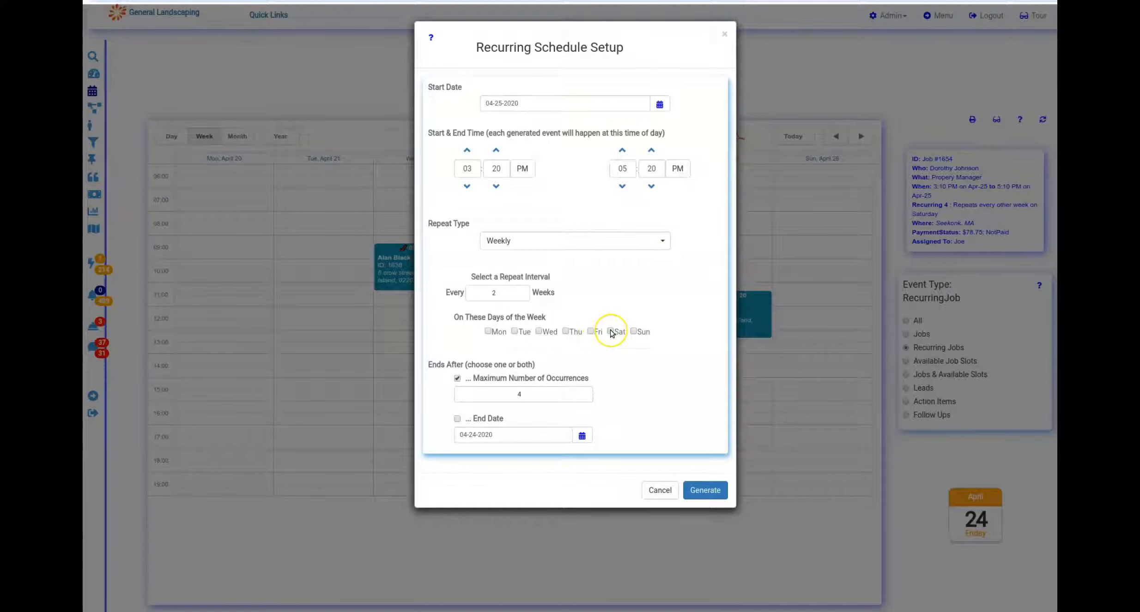
pyautogui.click(584, 391)
pyautogui.click(584, 391)
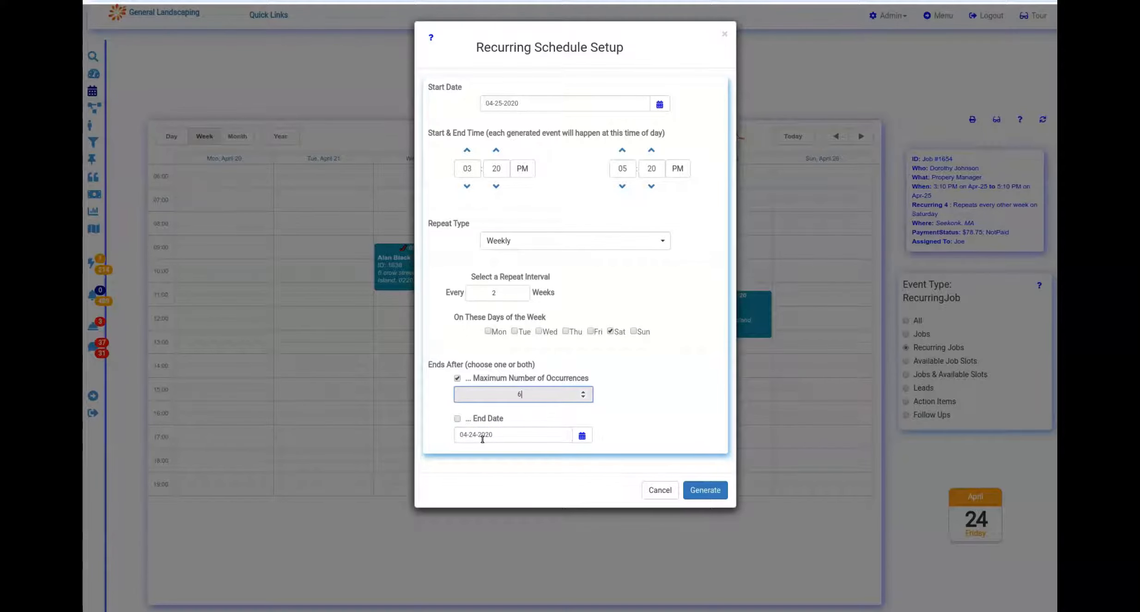
pyautogui.click(700, 490)
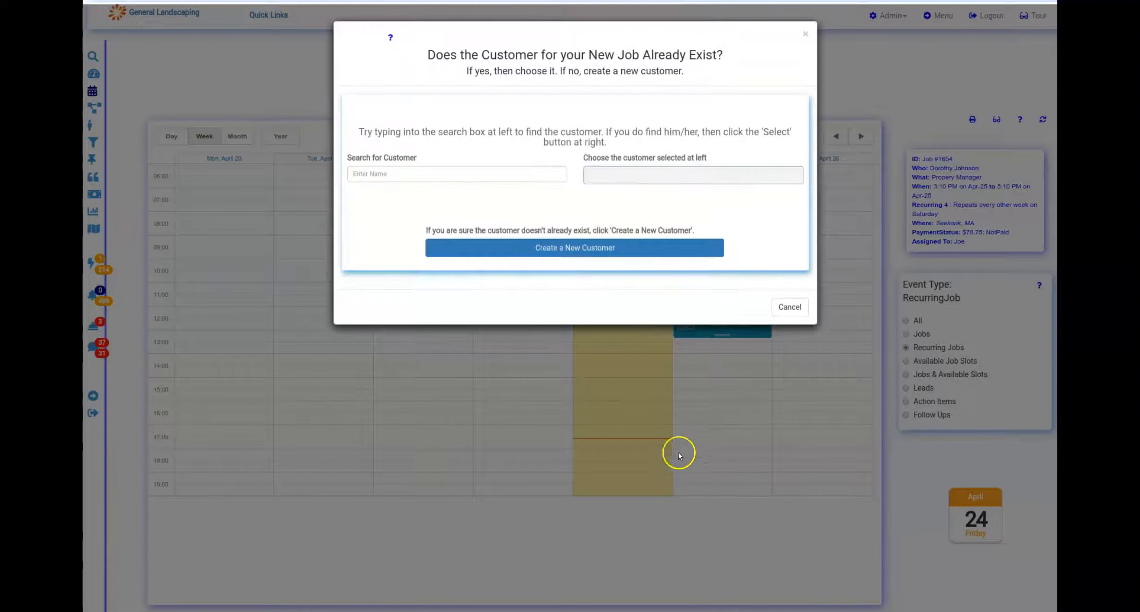
# - Search the existing customers by name and select the matching customer for the new job
pyautogui.click(415, 174)
pyautogui.write('h')
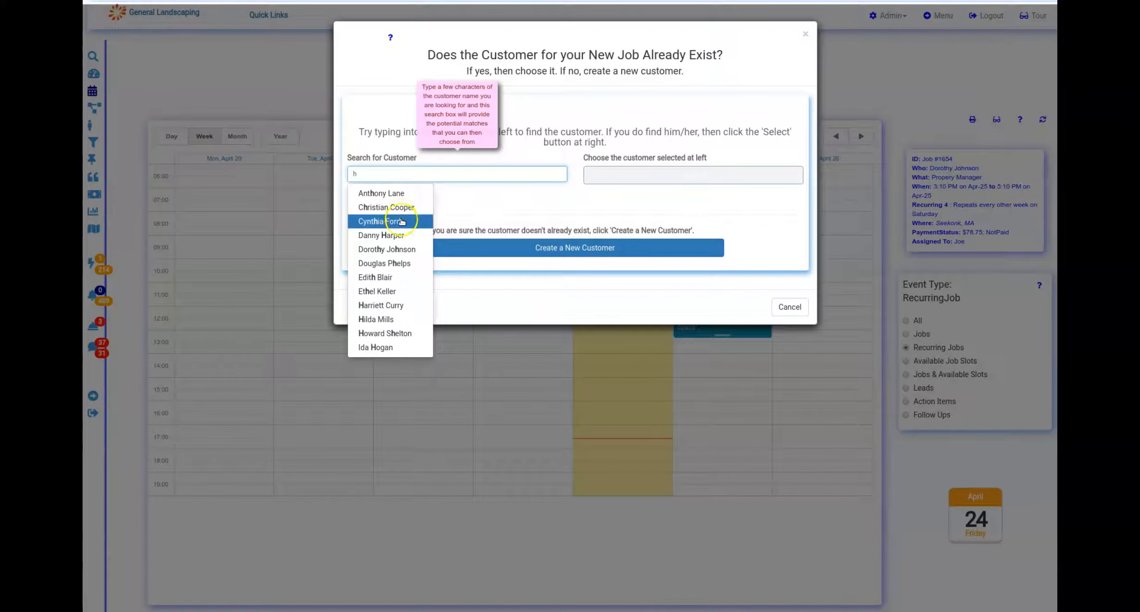
pyautogui.click(383, 235)
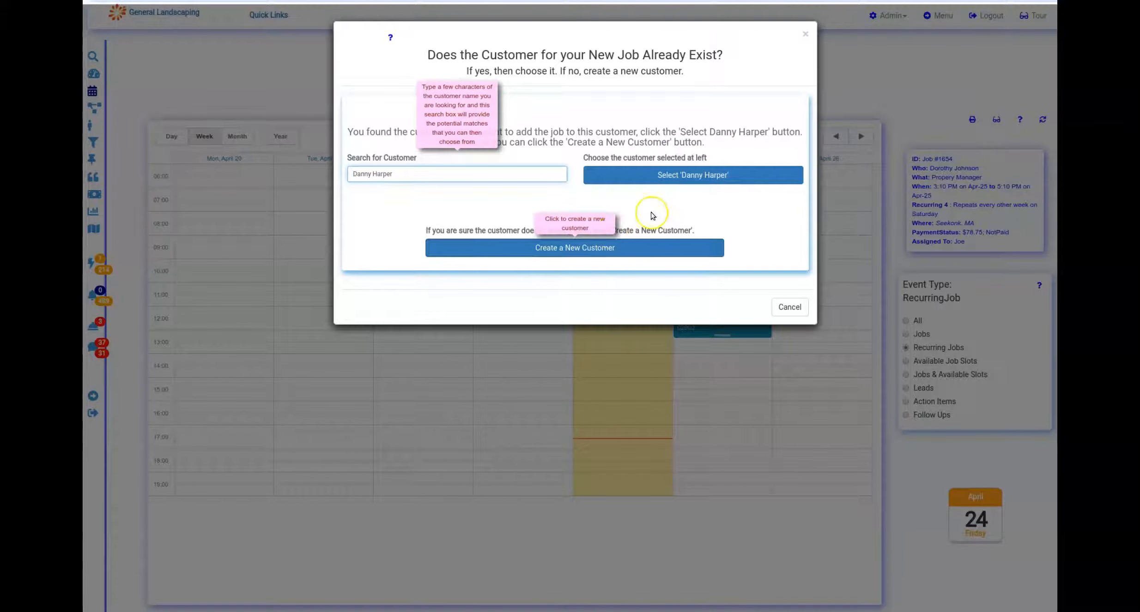
pyautogui.click(687, 180)
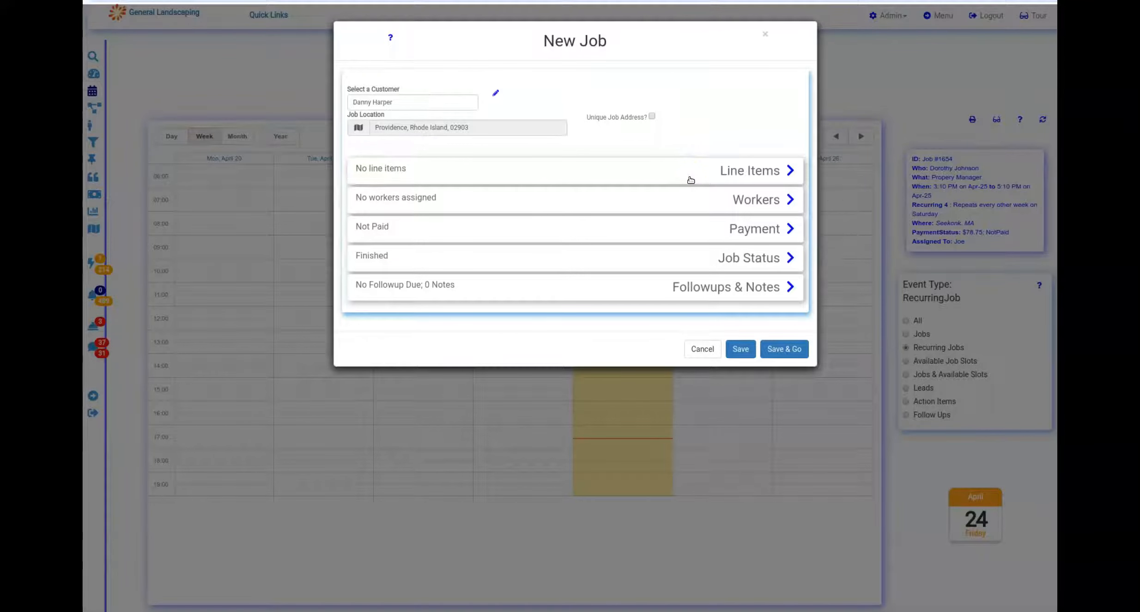
# - Search the worker list for "jo" and assign the first matching worker to the new job
pyautogui.click(400, 199)
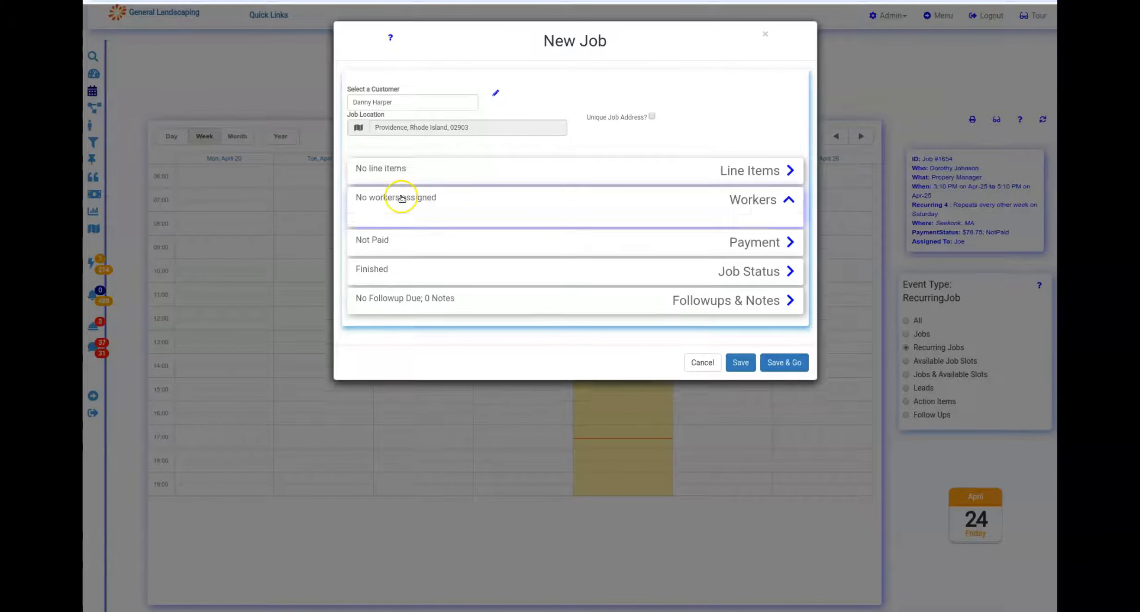
pyautogui.click(418, 249)
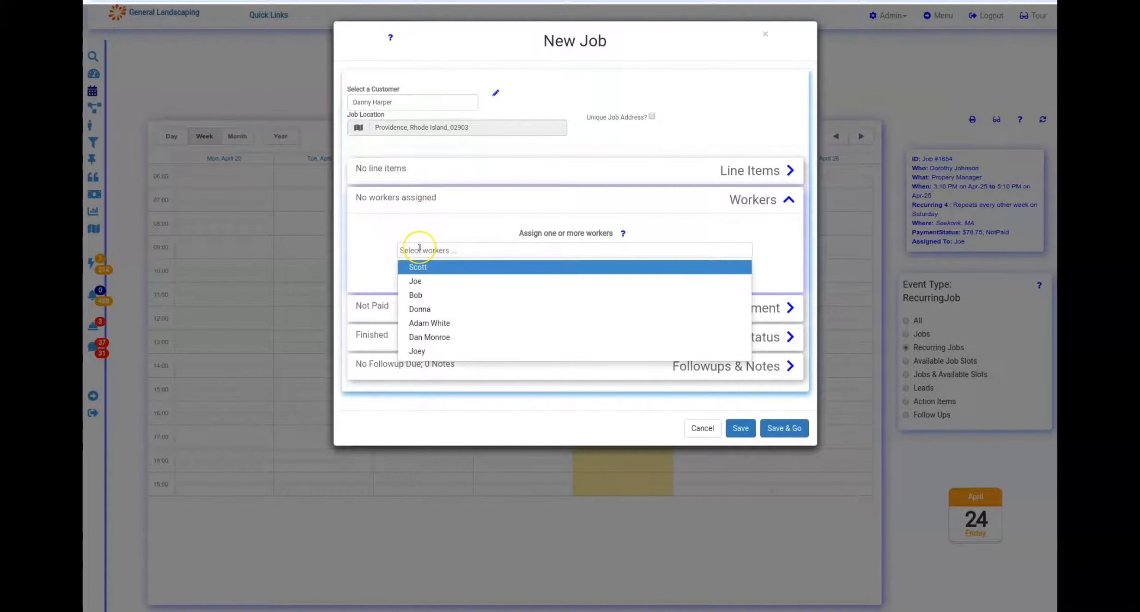
pyautogui.write('jo')
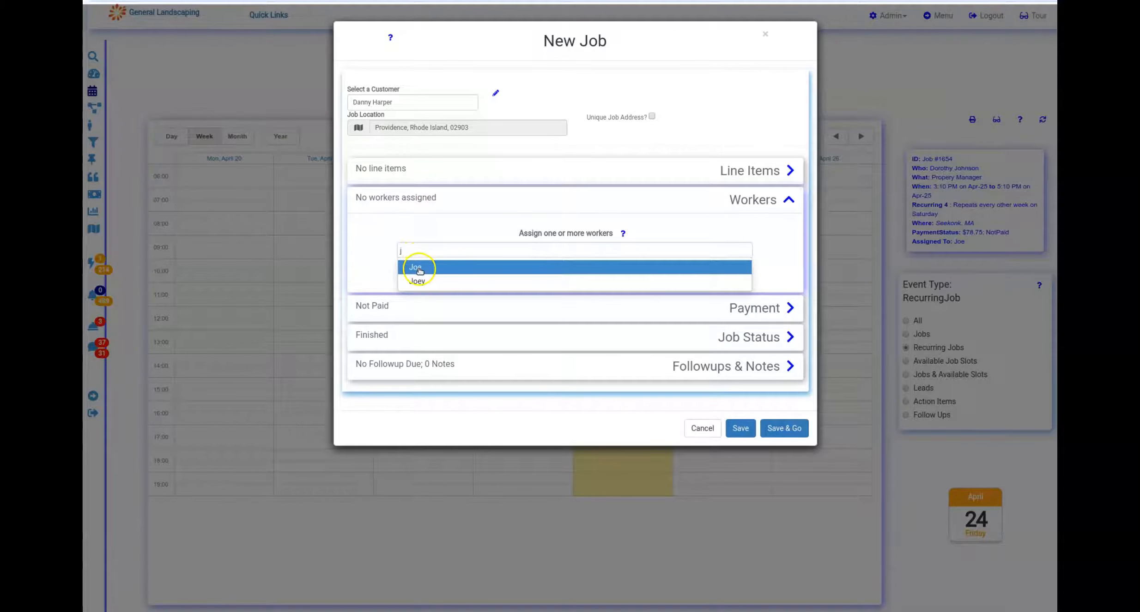
pyautogui.click(416, 267)
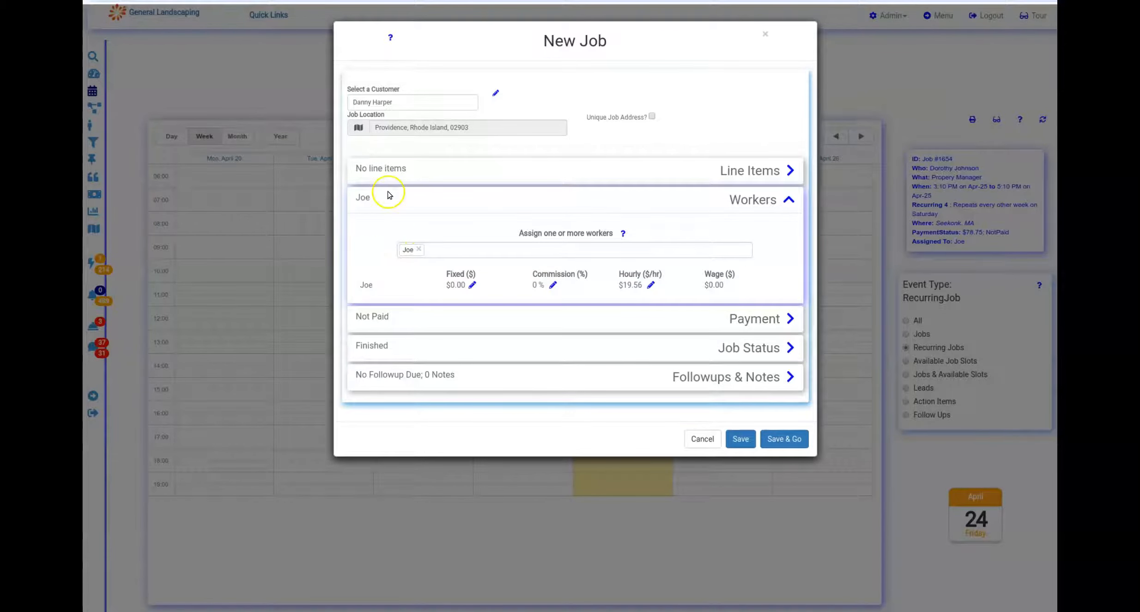
# - Add an Office Cleaning line item to the job, and save it to generate the sequence of recurring jobs
pyautogui.click(392, 168)
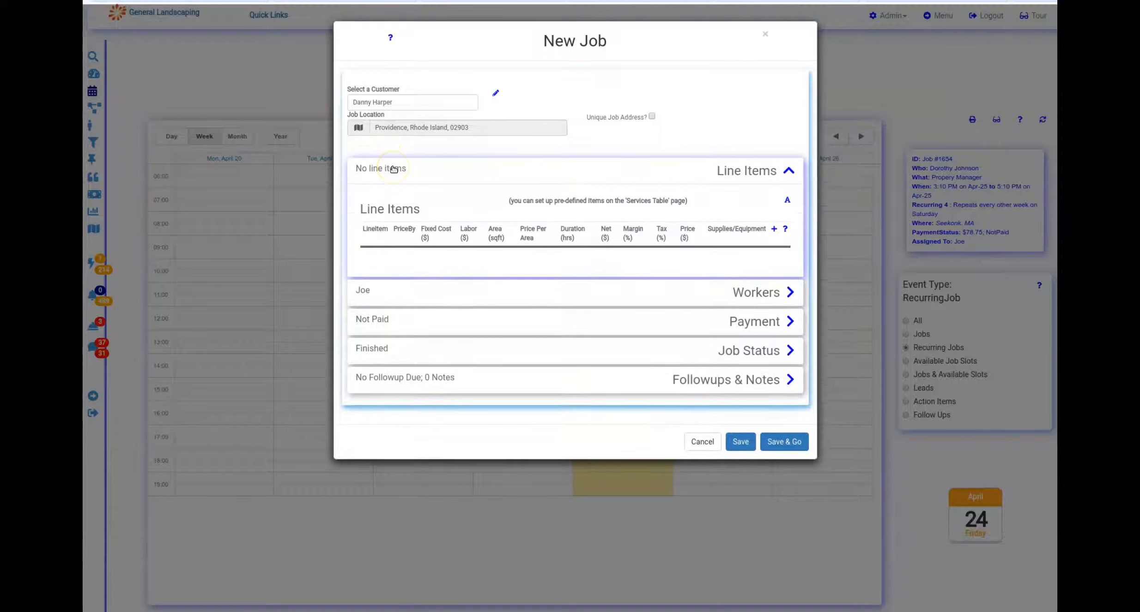
pyautogui.click(774, 229)
pyautogui.click(515, 107)
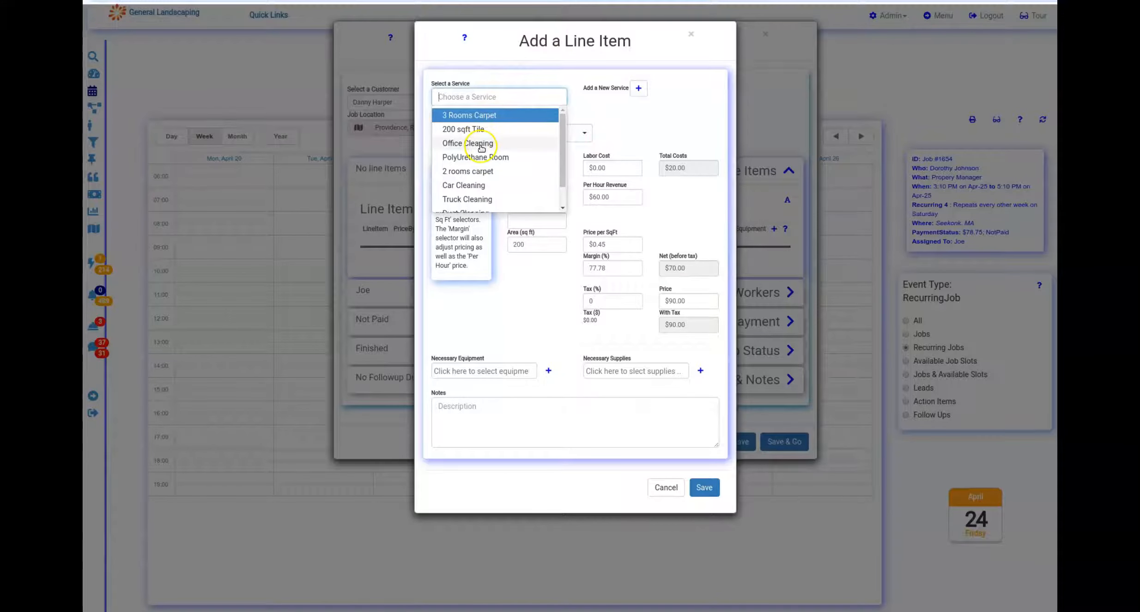
pyautogui.click(480, 144)
pyautogui.click(701, 487)
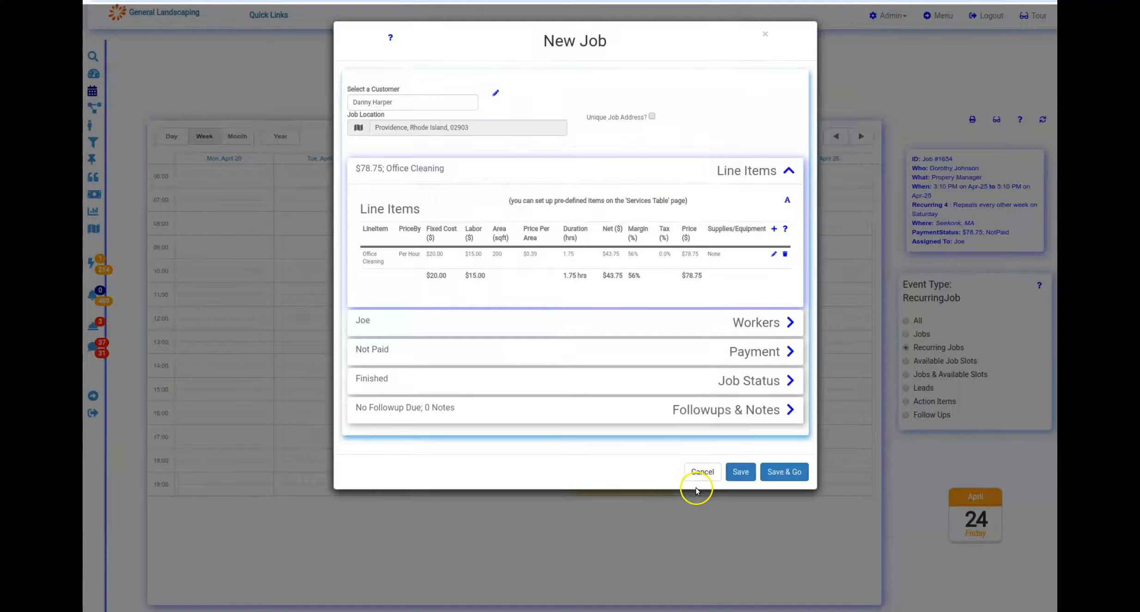
pyautogui.click(778, 474)
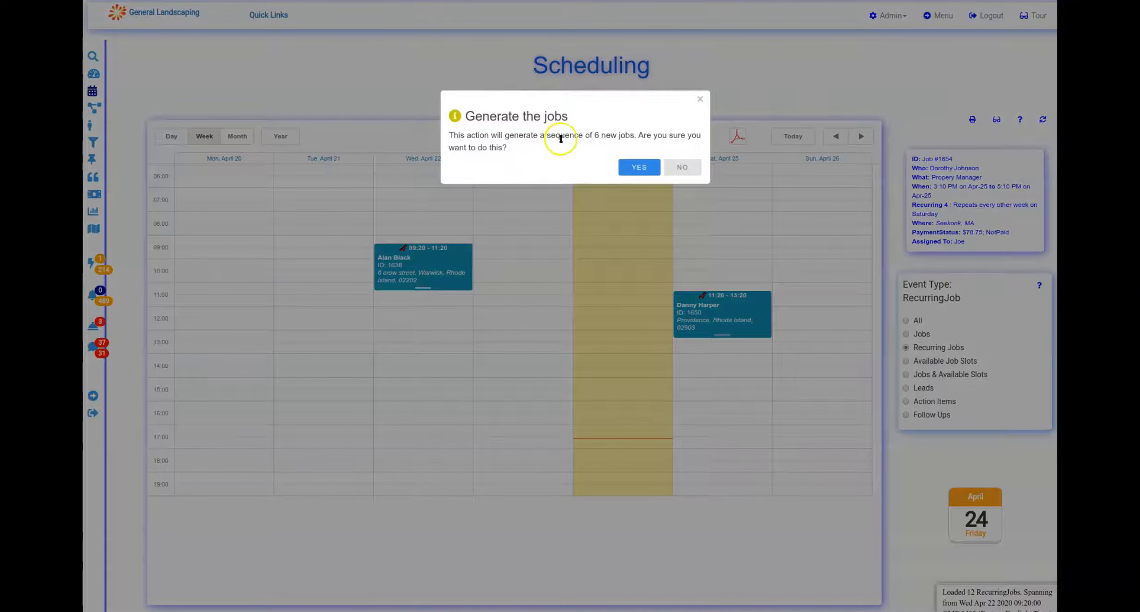
pyautogui.click(635, 166)
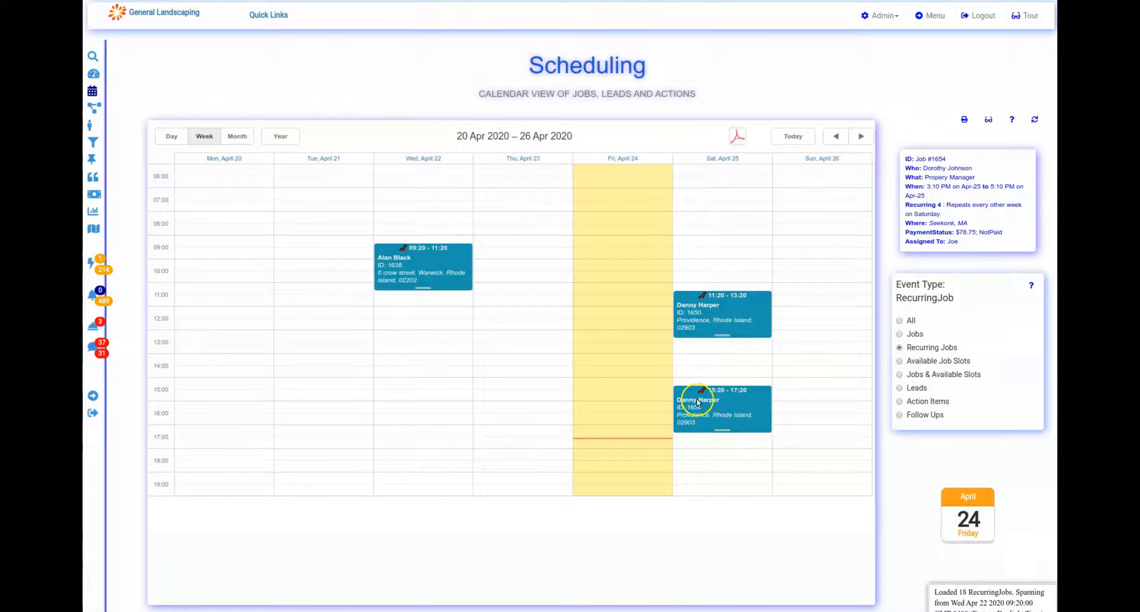
# - Check the following weeks for the newly generated biweekly Saturday 15:20 jobs and return to the current week
pyautogui.click(860, 137)
pyautogui.click(861, 136)
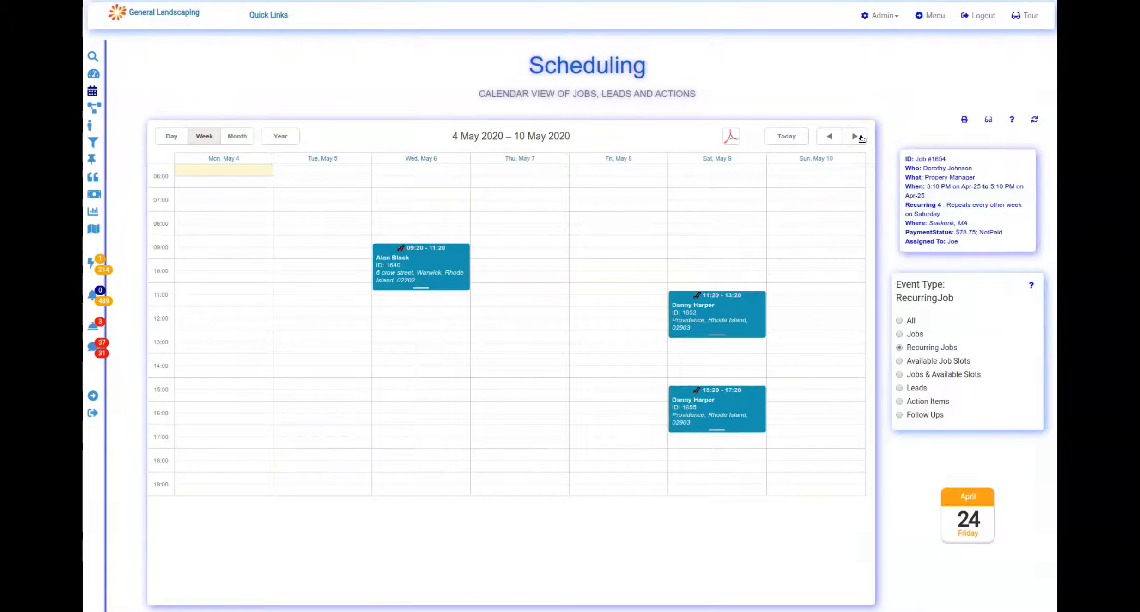
pyautogui.click(861, 137)
pyautogui.click(860, 137)
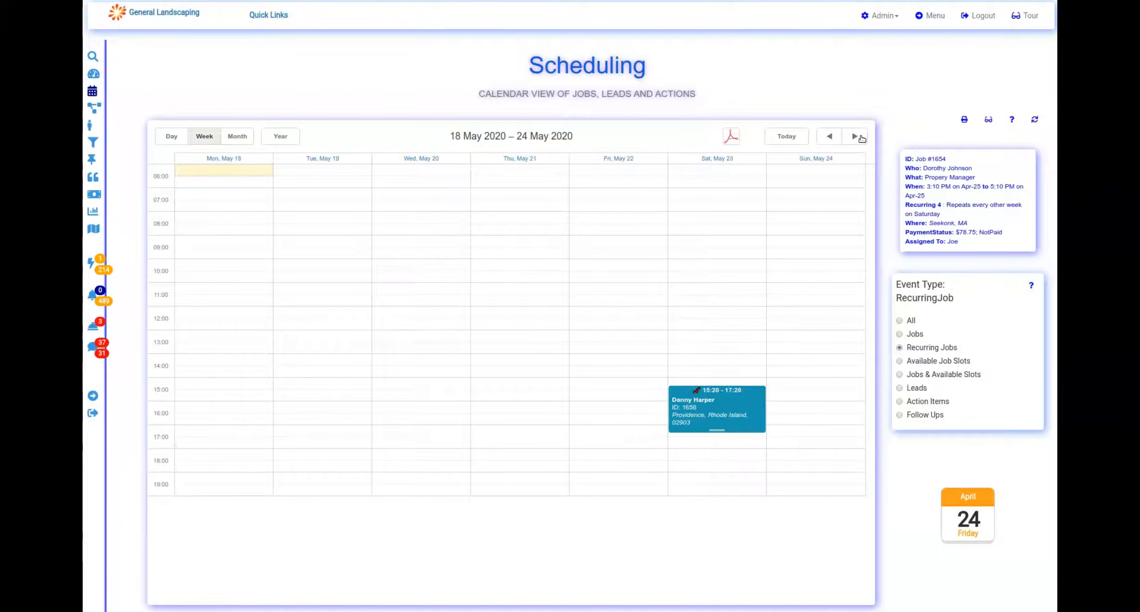
pyautogui.click(861, 137)
pyautogui.click(861, 137)
pyautogui.click(861, 136)
pyautogui.click(860, 137)
pyautogui.click(795, 137)
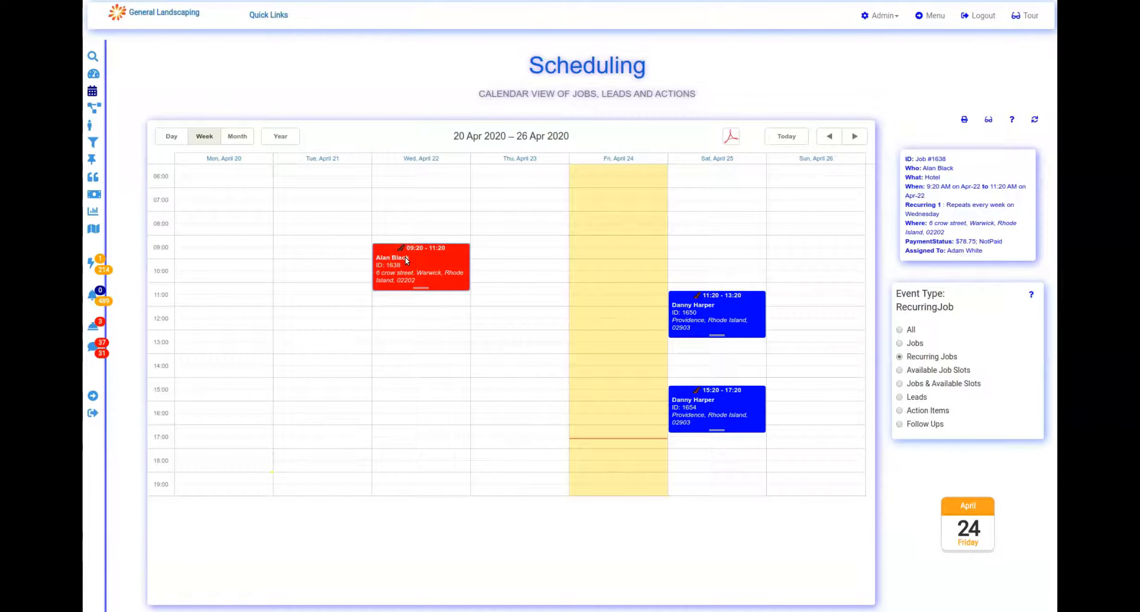
# - Review the highlighted Wednesday 09:20 recurring series across the coming weeks and in the month view through May 2020
pyautogui.click(855, 136)
pyautogui.click(854, 137)
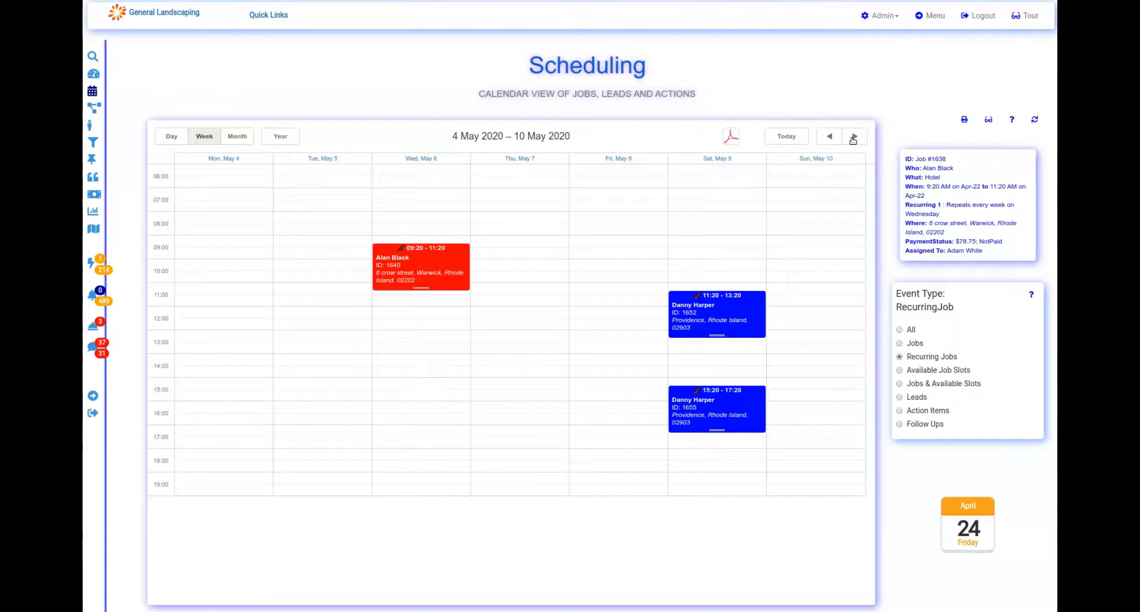
pyautogui.click(853, 138)
pyautogui.click(853, 137)
pyautogui.click(831, 138)
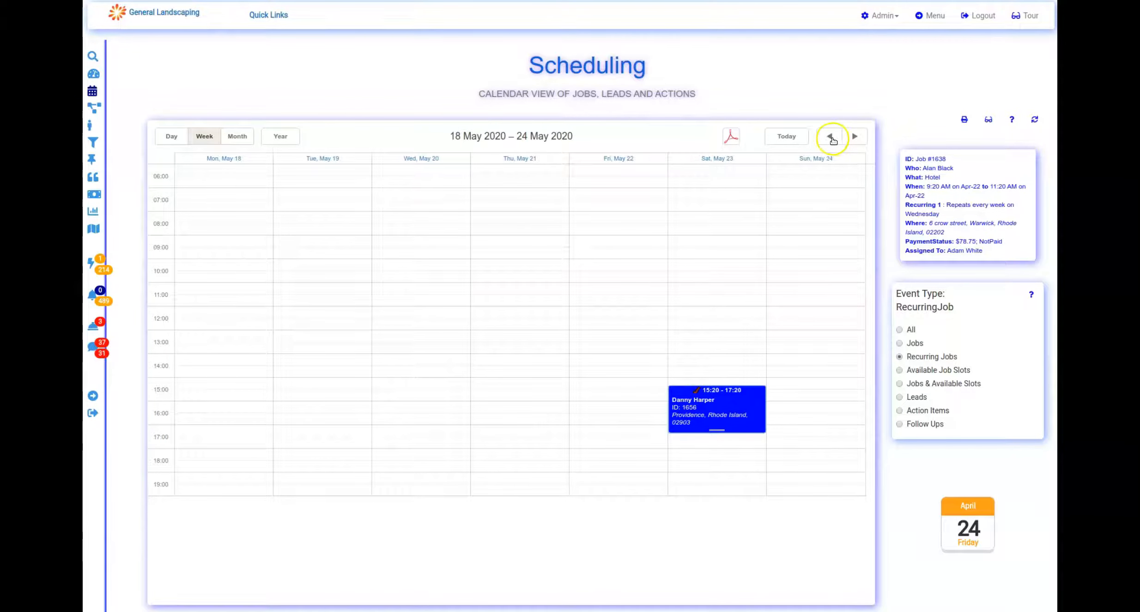
pyautogui.click(787, 137)
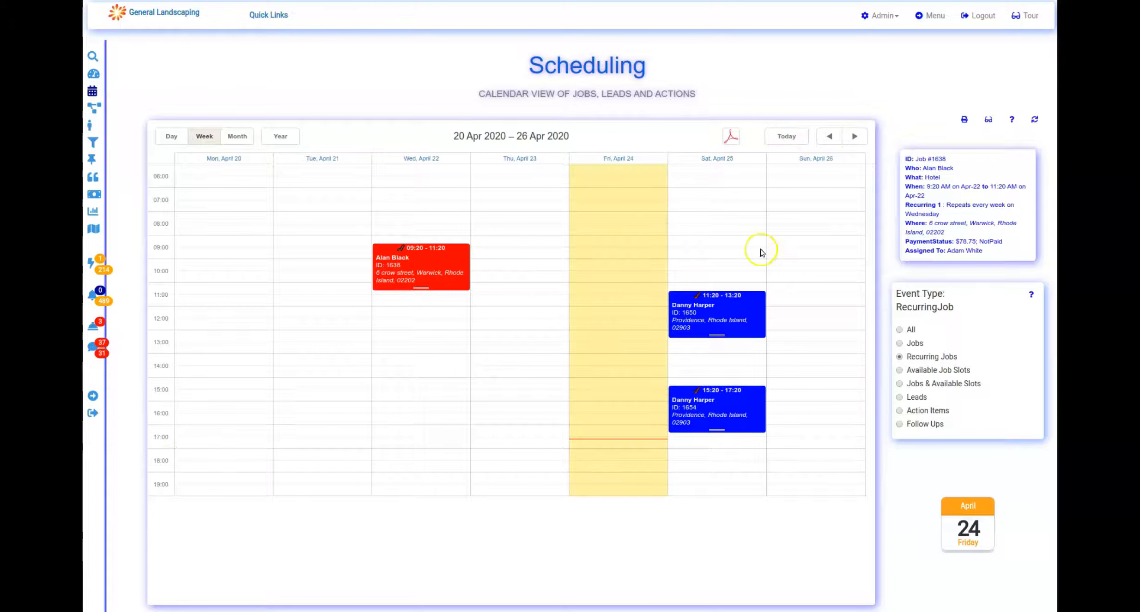
pyautogui.click(237, 137)
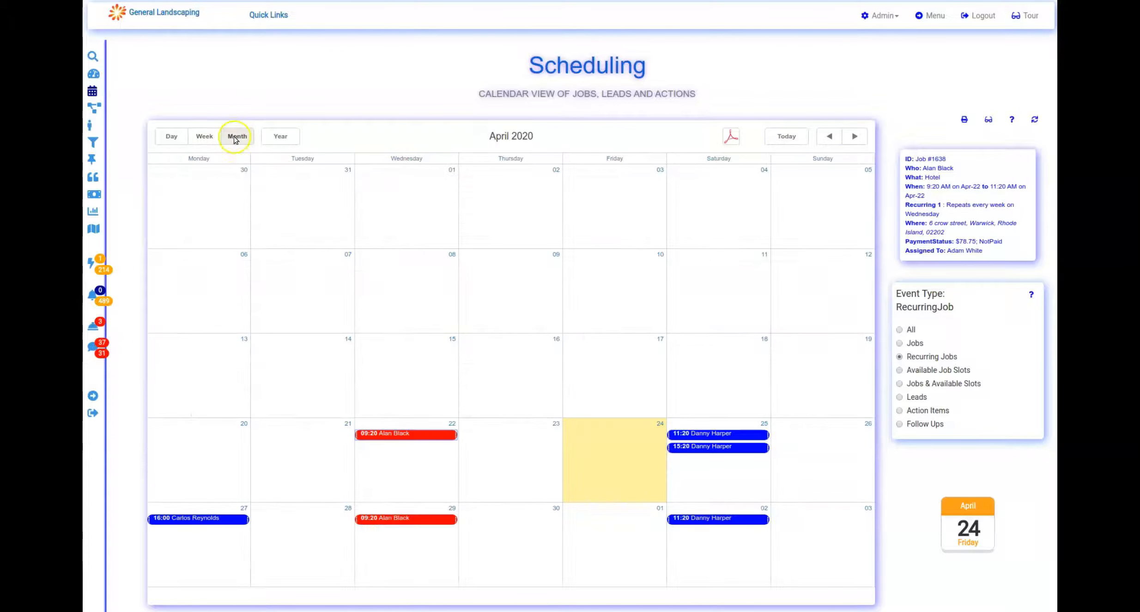
pyautogui.click(854, 138)
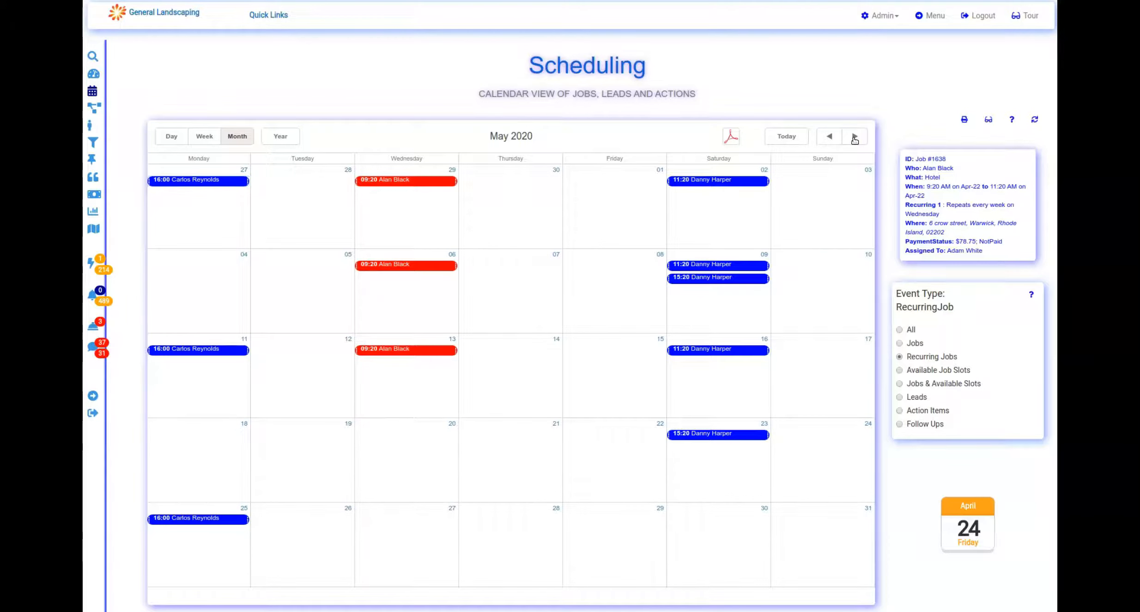
# - Return the calendar to the current week and open the Wednesday 09:20 recurring job to view its details, closing it without changes
pyautogui.click(854, 138)
pyautogui.click(791, 141)
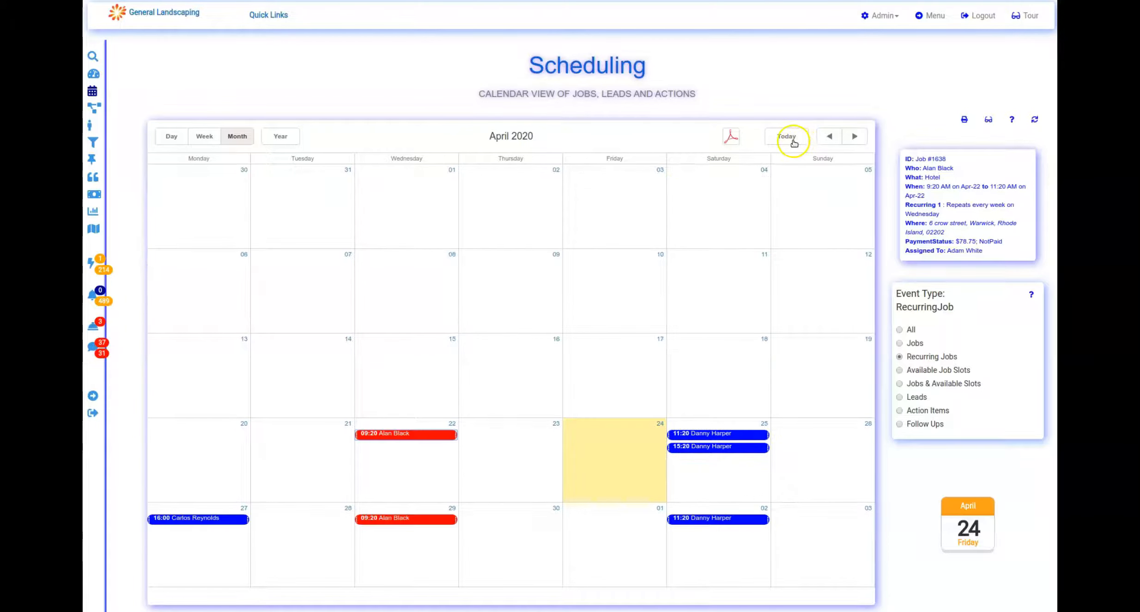
pyautogui.click(204, 138)
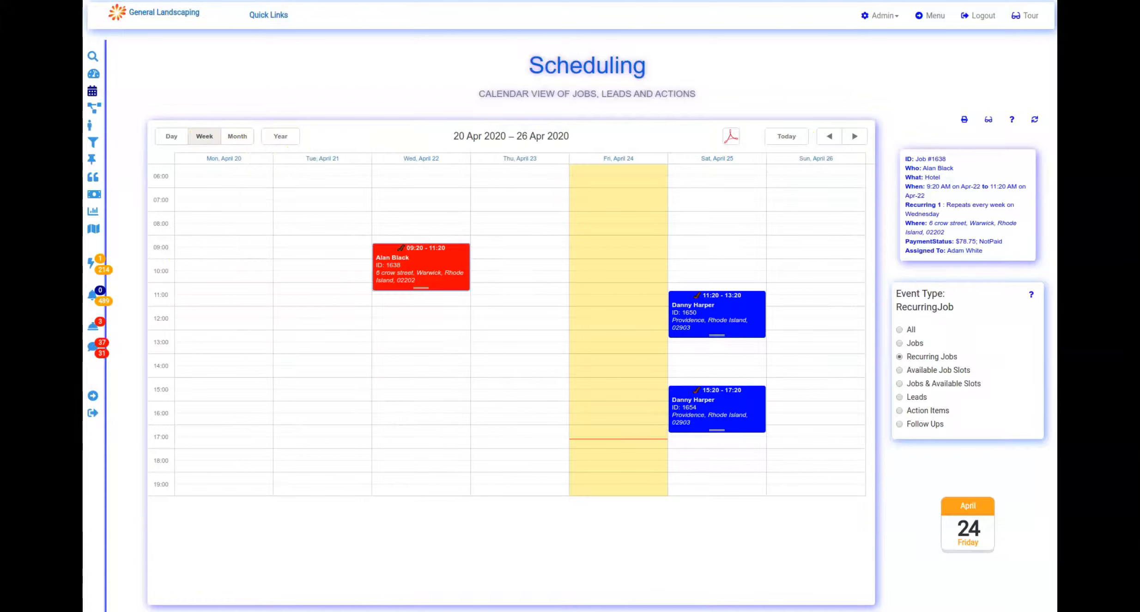
pyautogui.click(418, 257)
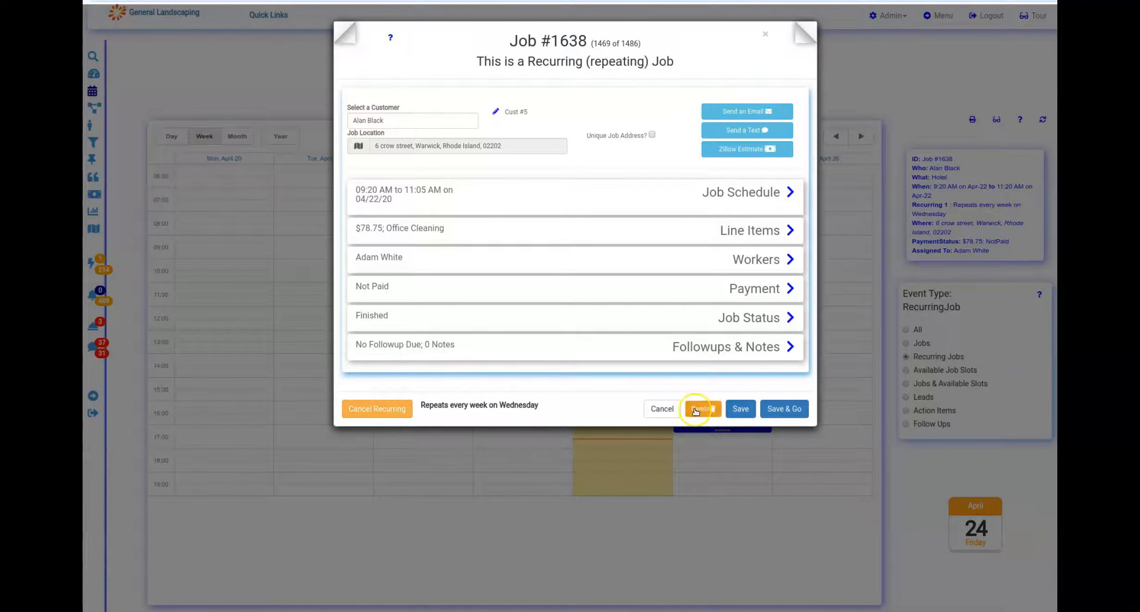
pyautogui.click(669, 413)
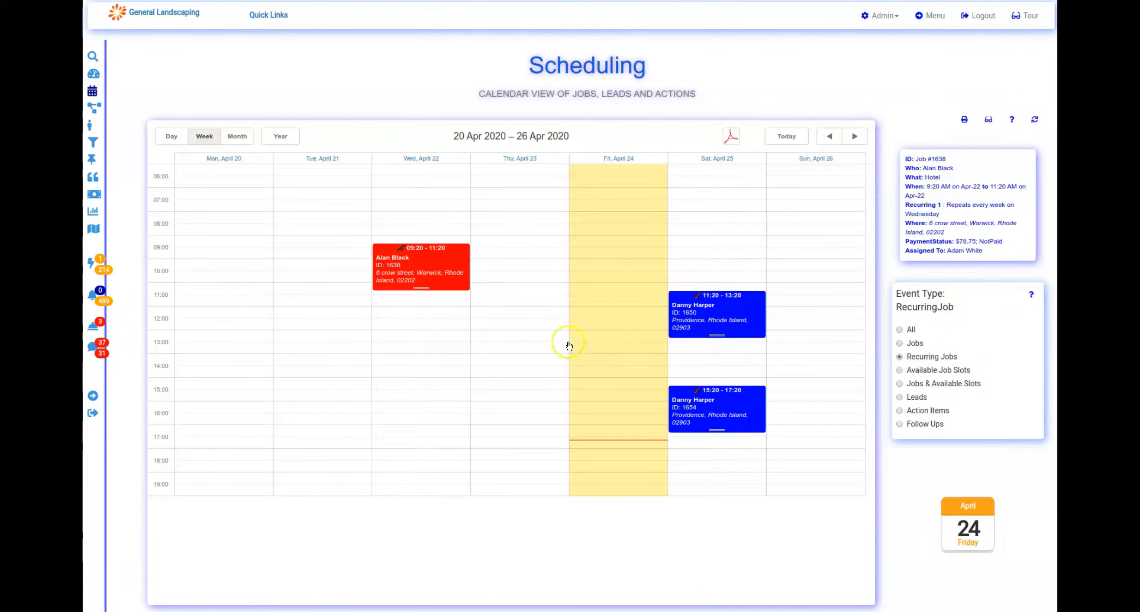
# - Start a new recurring job on Saturday, April 25, and set its weekly schedule to Tuesday and Thursday
pyautogui.click(723, 243)
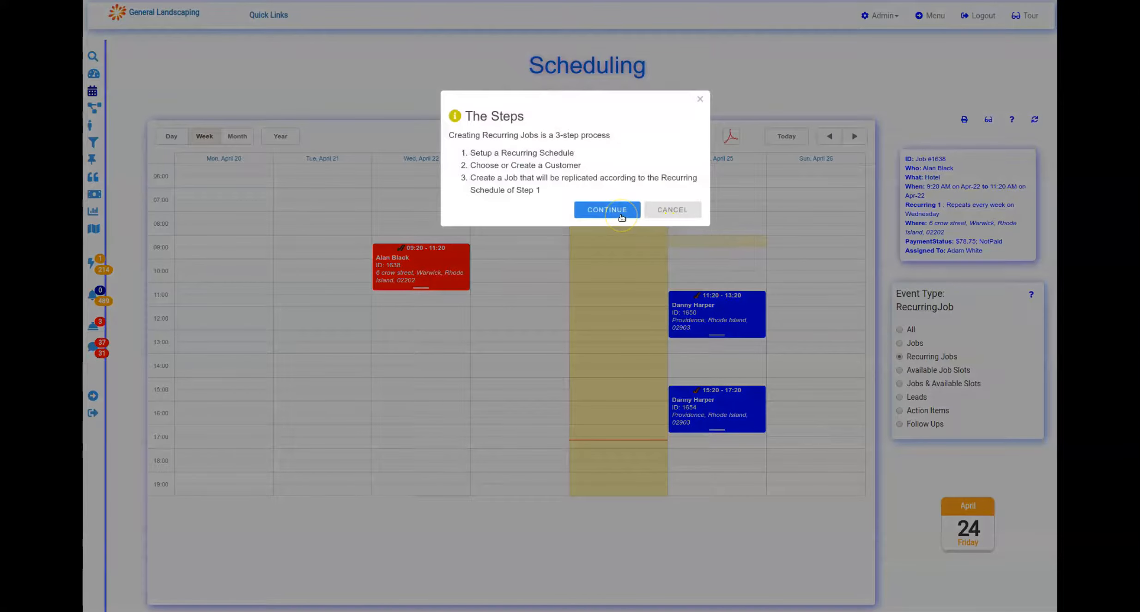
pyautogui.click(607, 210)
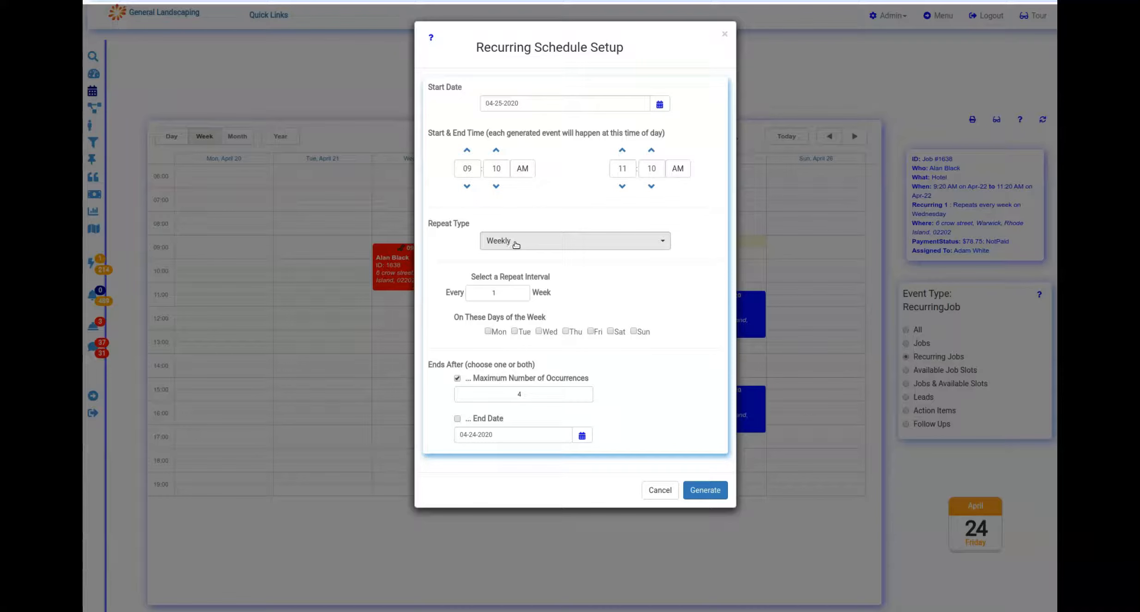
pyautogui.click(520, 293)
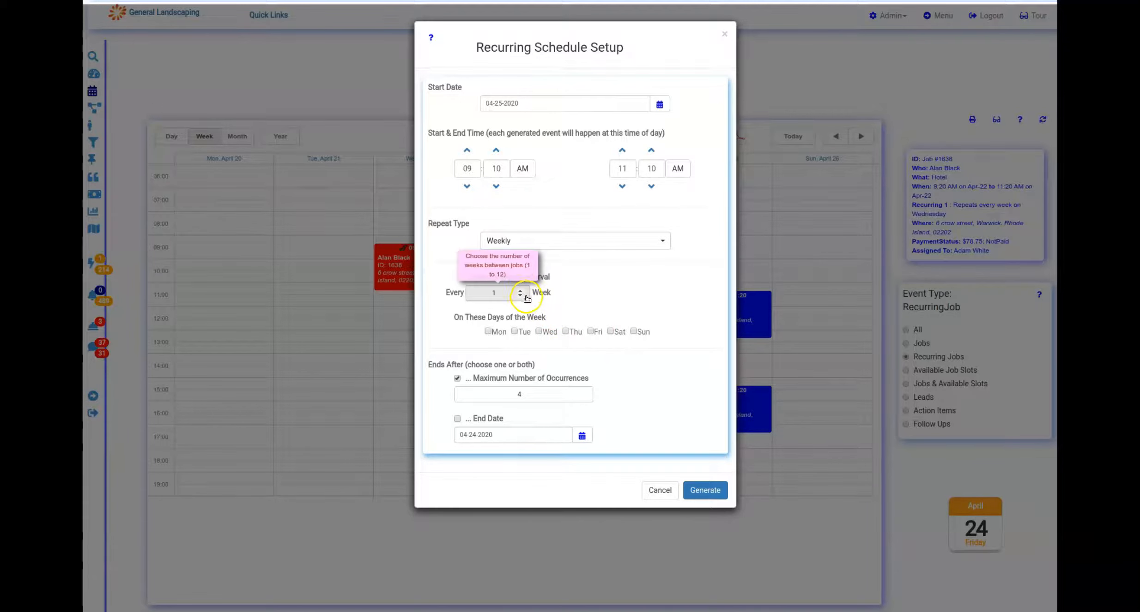
pyautogui.click(514, 332)
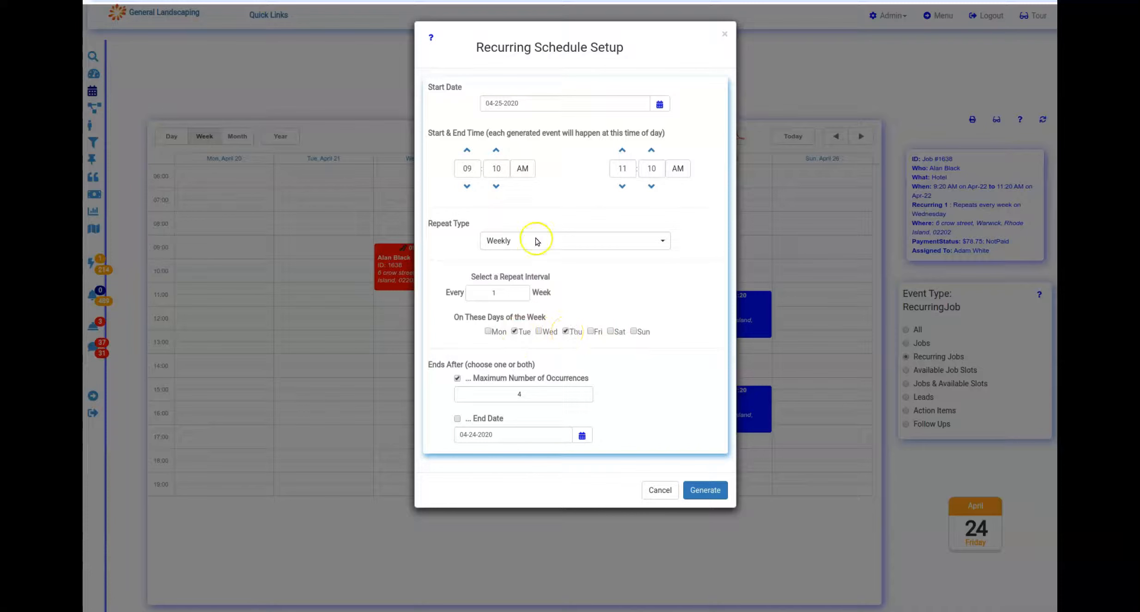
# - Switch the schedule's repeat type to Monthly, adjust the month interval, and check the available weekday and occurrence choices
pyautogui.click(528, 249)
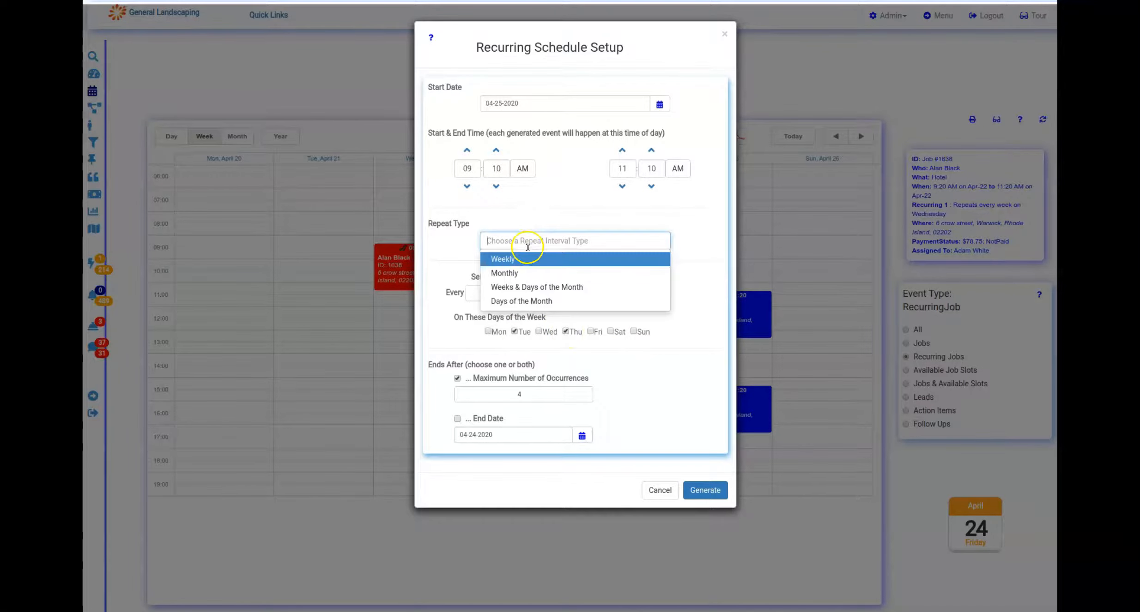
pyautogui.click(515, 272)
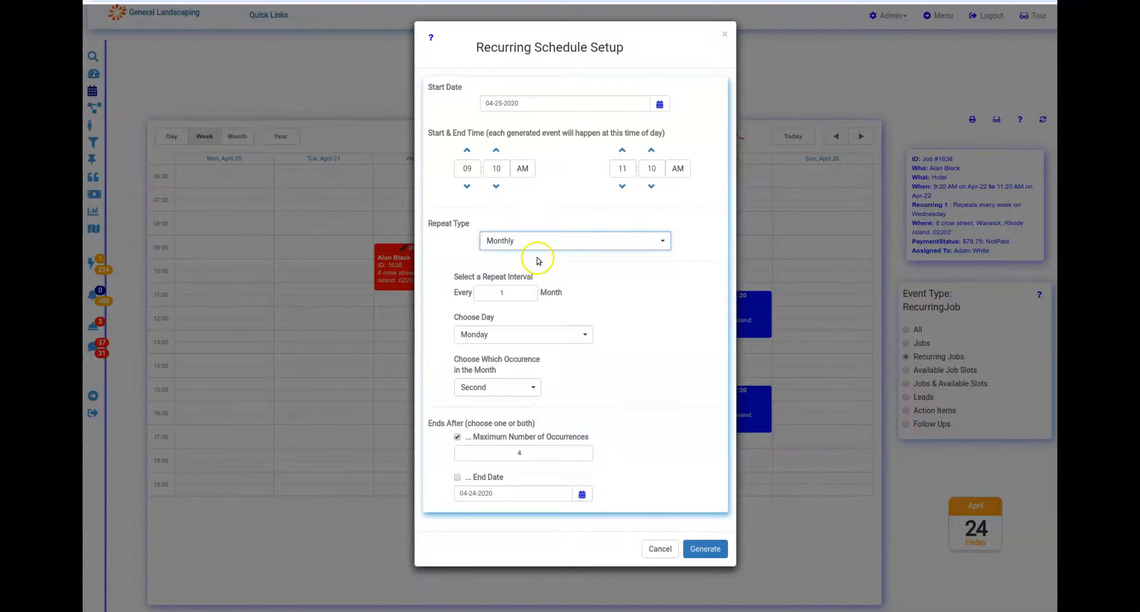
pyautogui.click(528, 291)
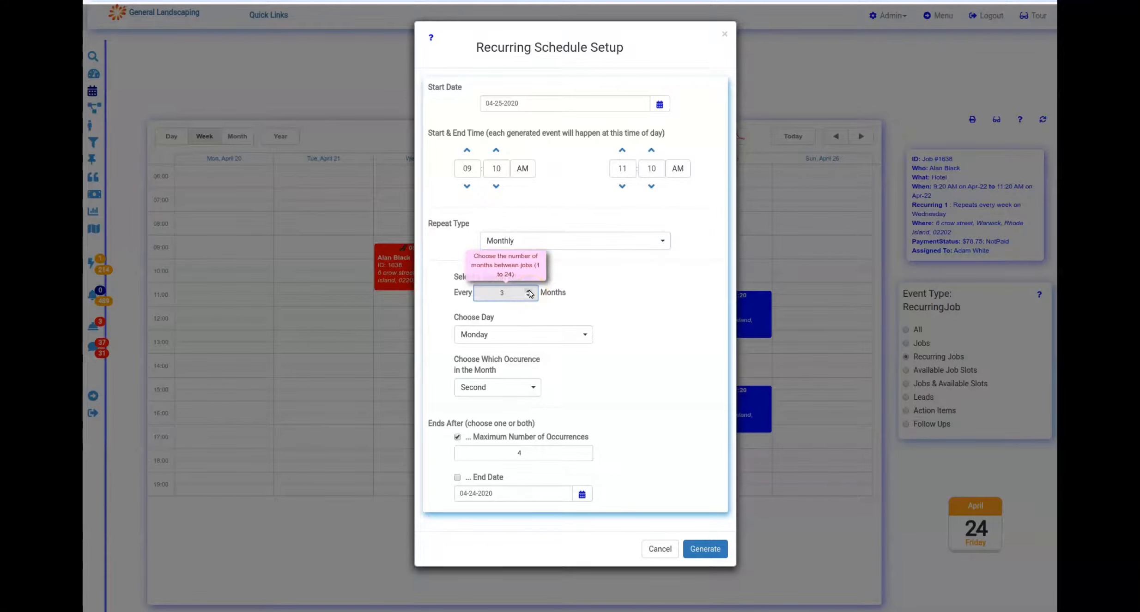
pyautogui.click(510, 334)
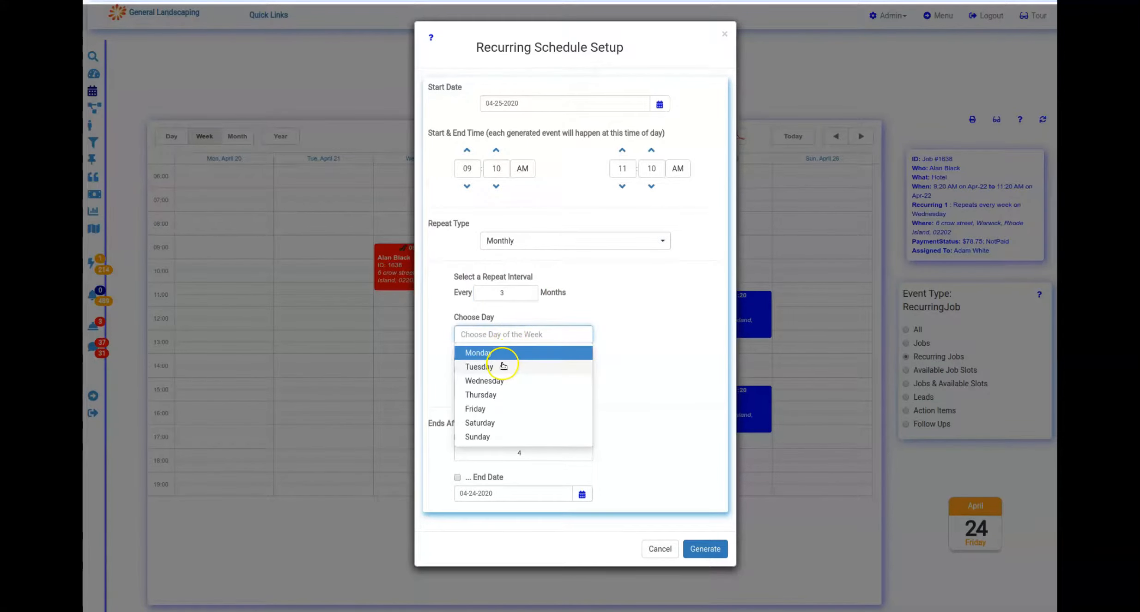
pyautogui.click(587, 353)
pyautogui.click(533, 390)
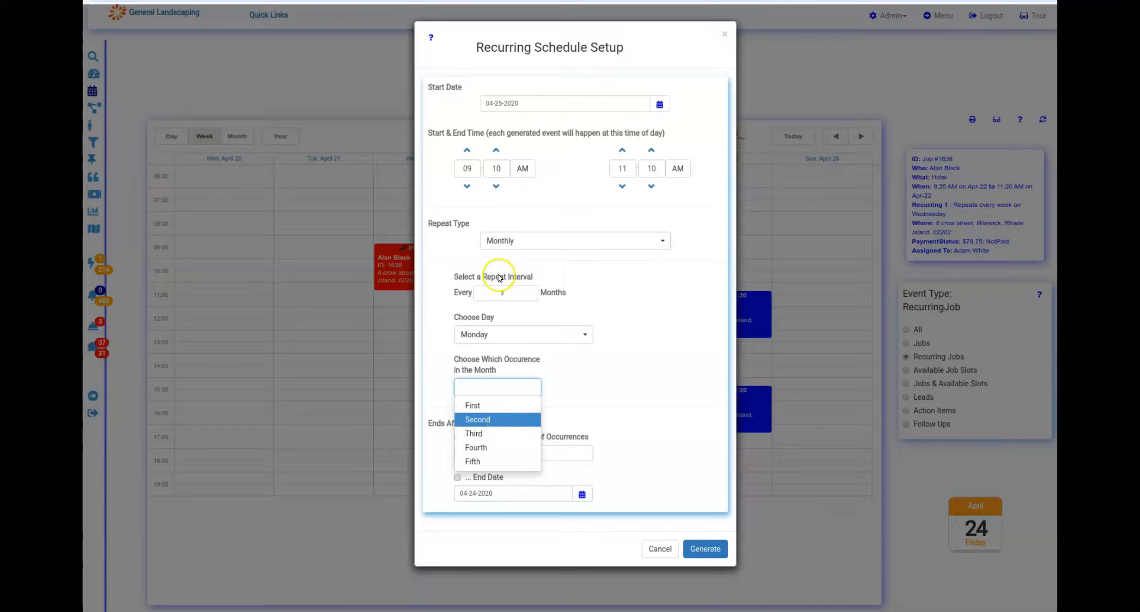
pyautogui.click(503, 294)
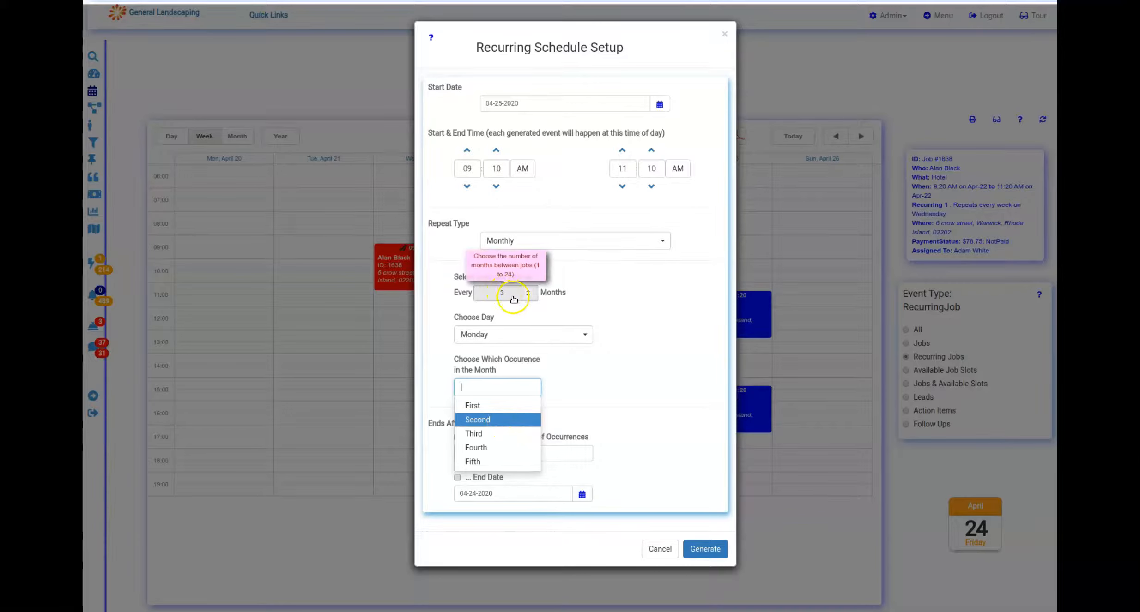
pyautogui.click(529, 296)
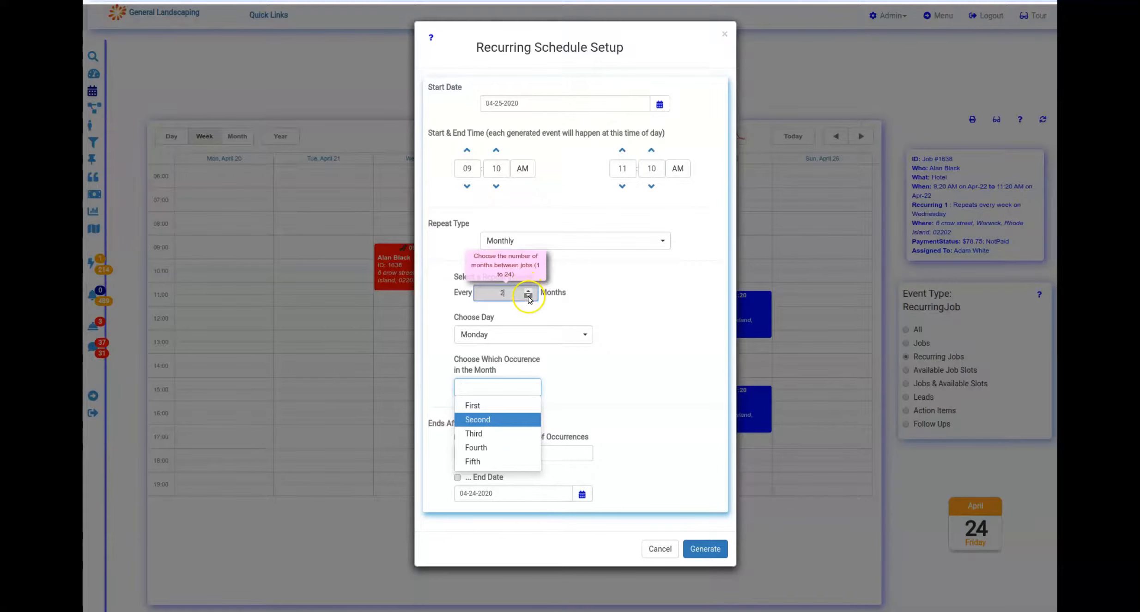
# - Try the Days of the Month repeat type, switch back to Weekly, and cancel the recurring schedule setup
pyautogui.click(526, 245)
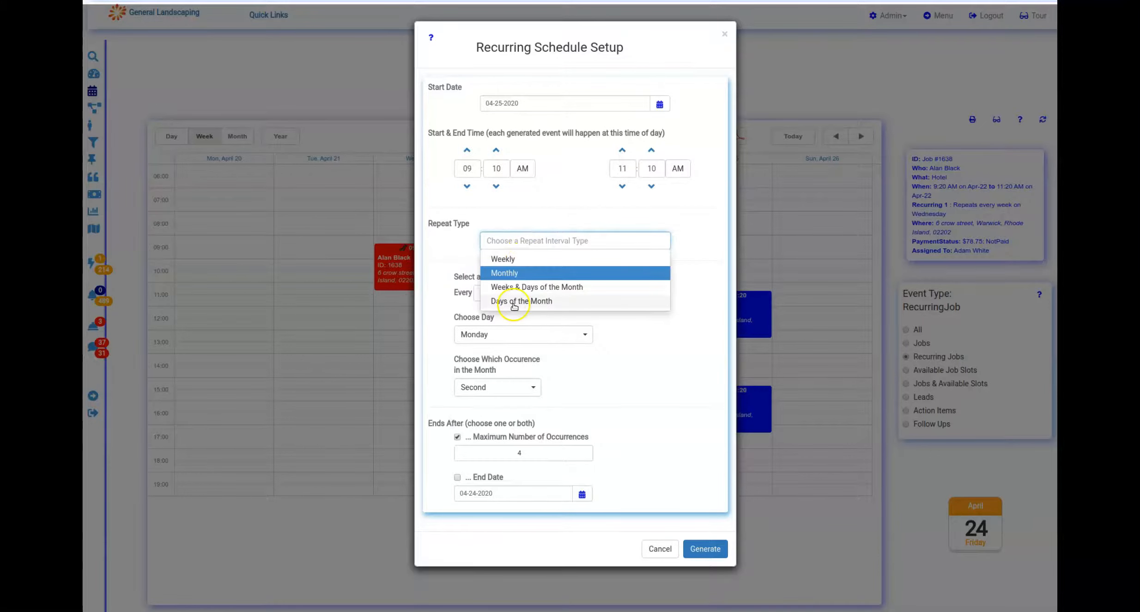
pyautogui.click(514, 302)
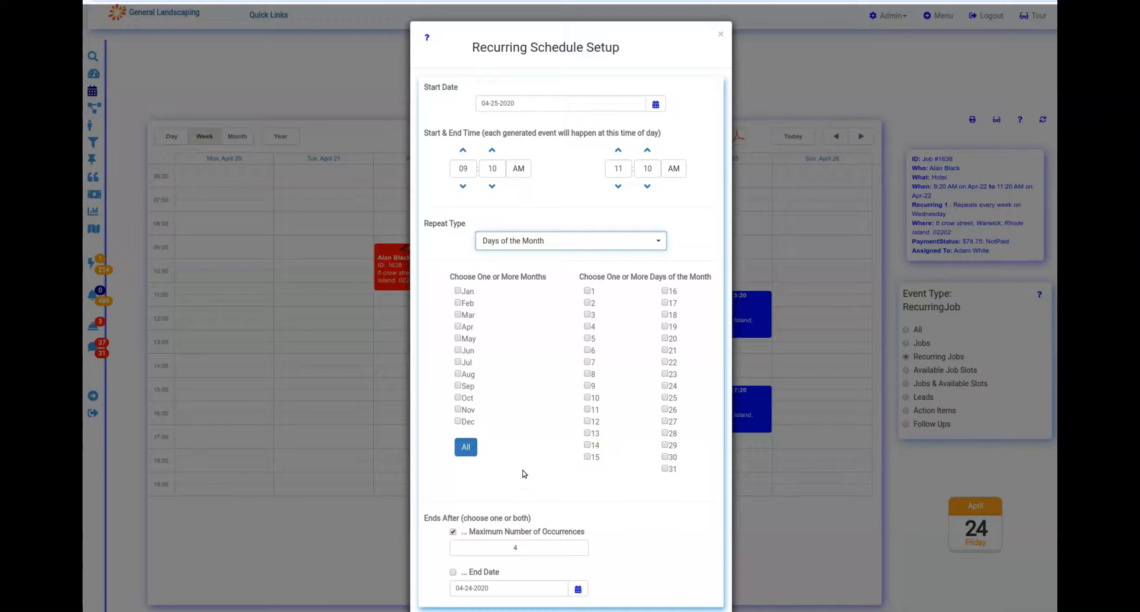
pyautogui.click(496, 239)
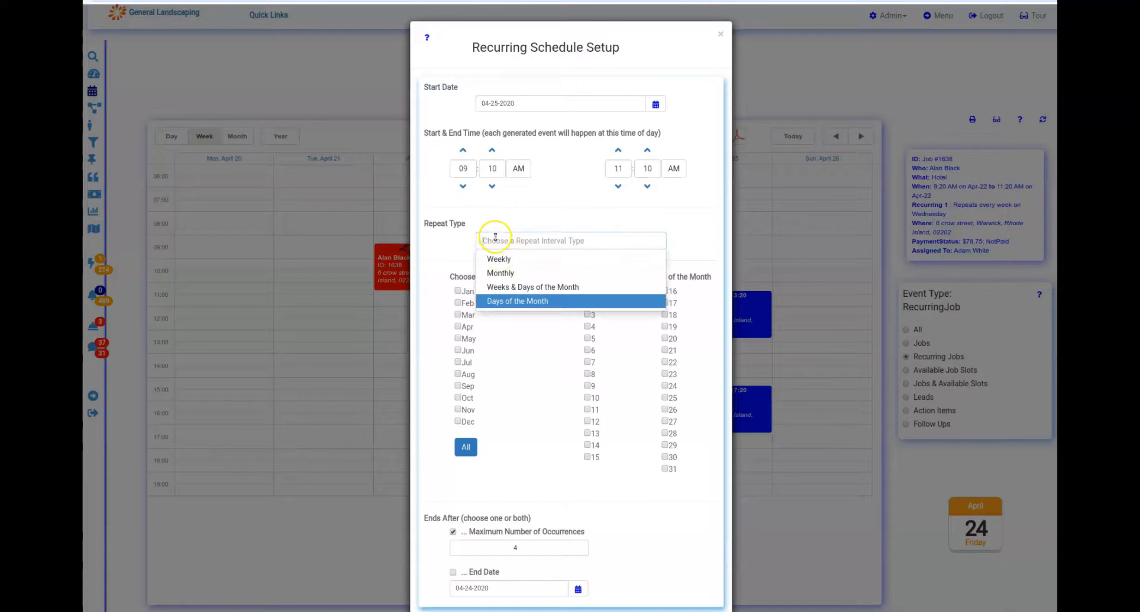
pyautogui.click(499, 259)
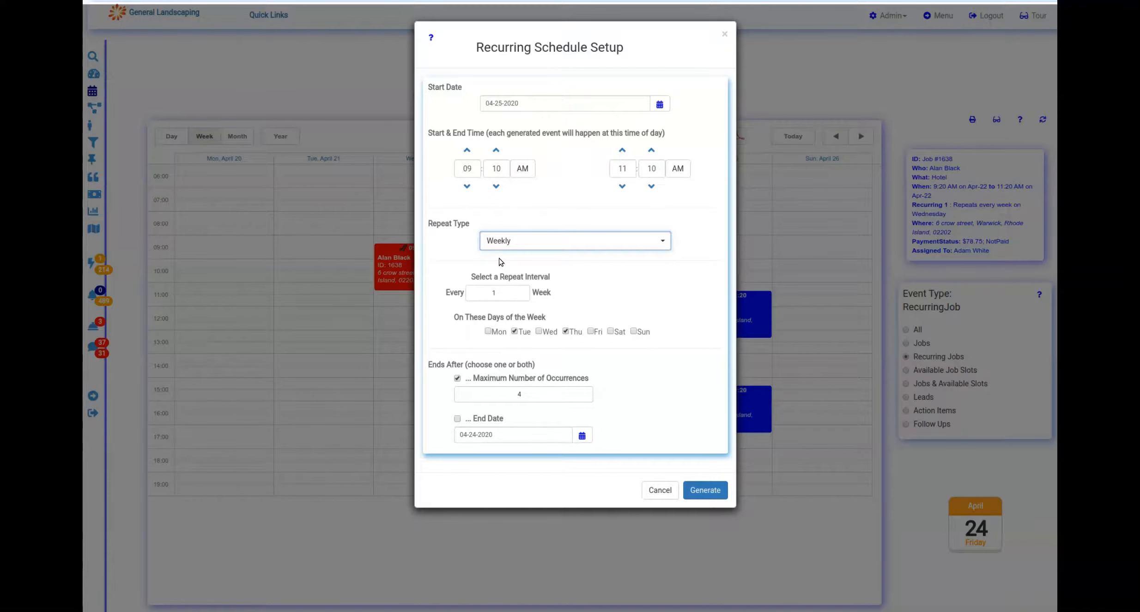
pyautogui.click(663, 491)
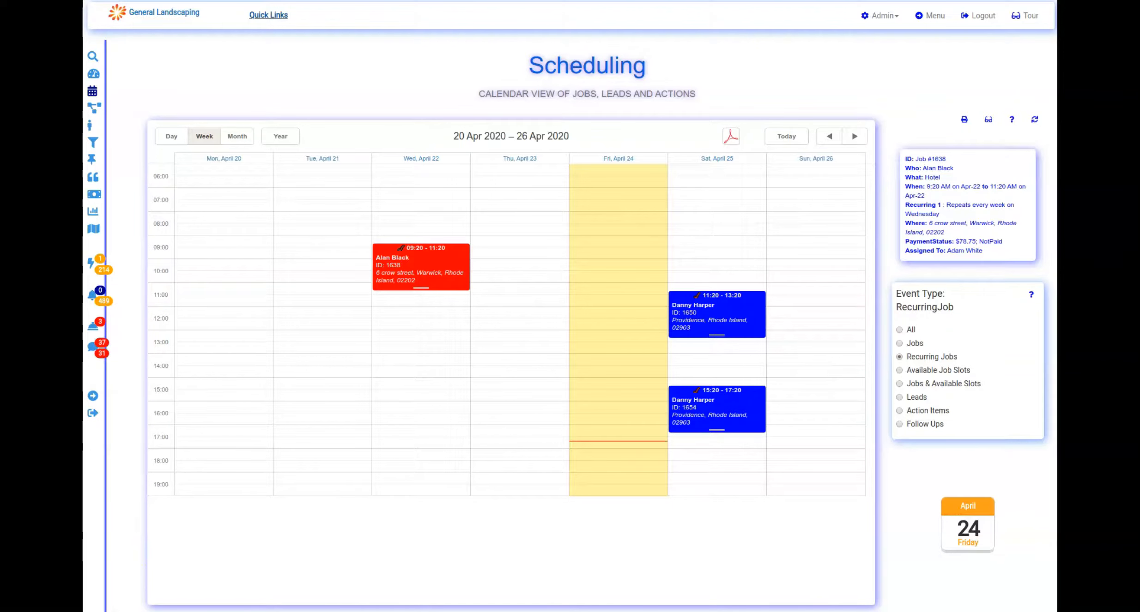
# - Start adding a recurring job from the quick links instead of a calendar slot, and cancel it at the steps overview
pyautogui.click(273, 17)
pyautogui.click(215, 274)
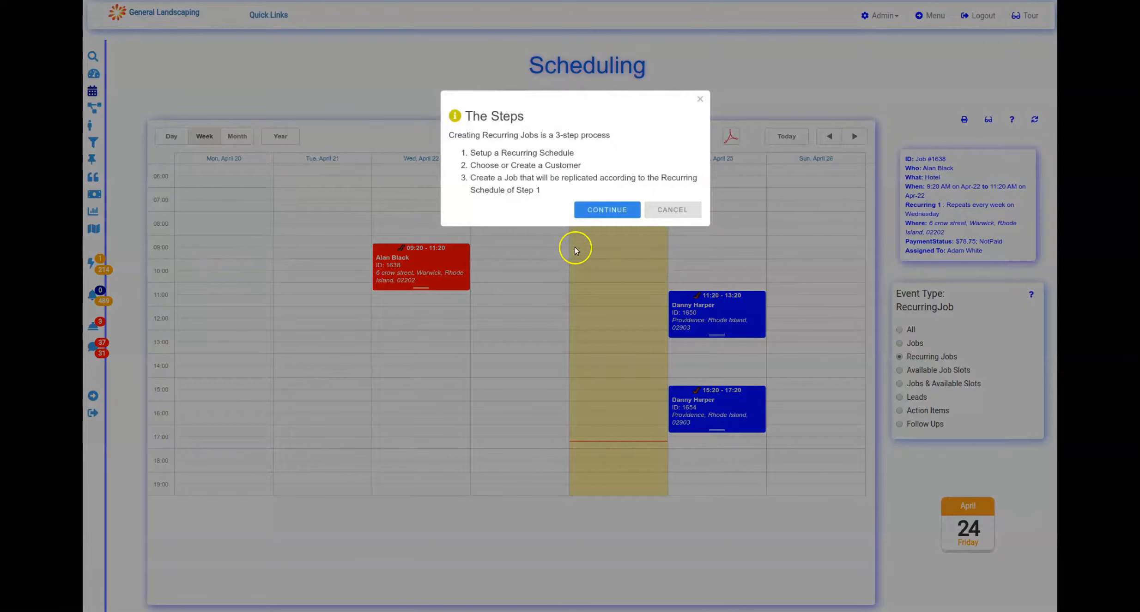
pyautogui.click(654, 212)
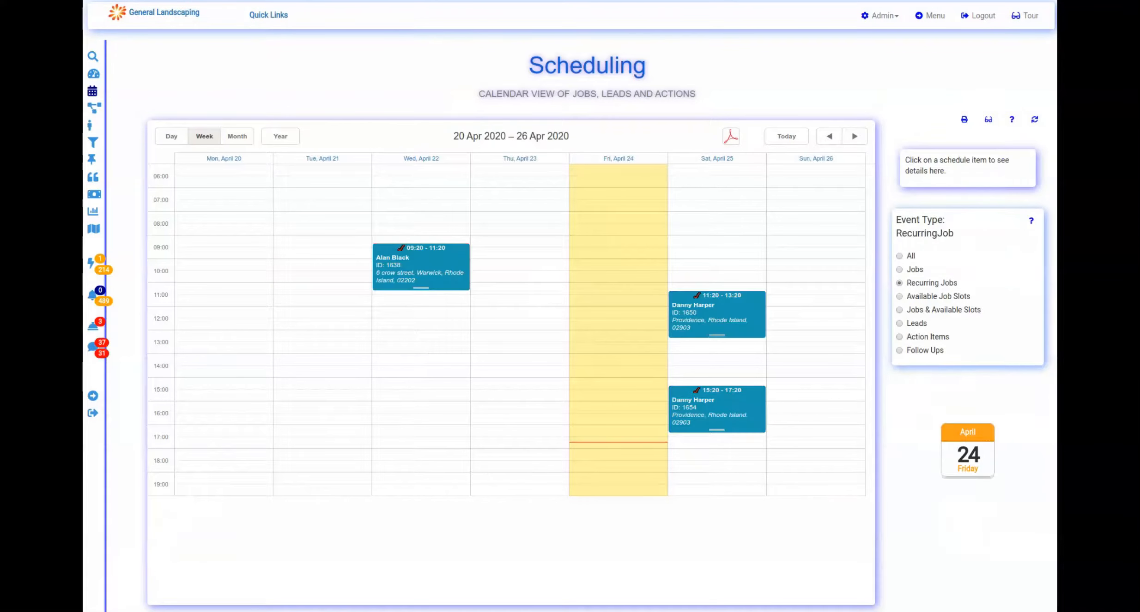
# - Go to the Jobs table and start adding a new recurring job with its table tools
pyautogui.click(93, 160)
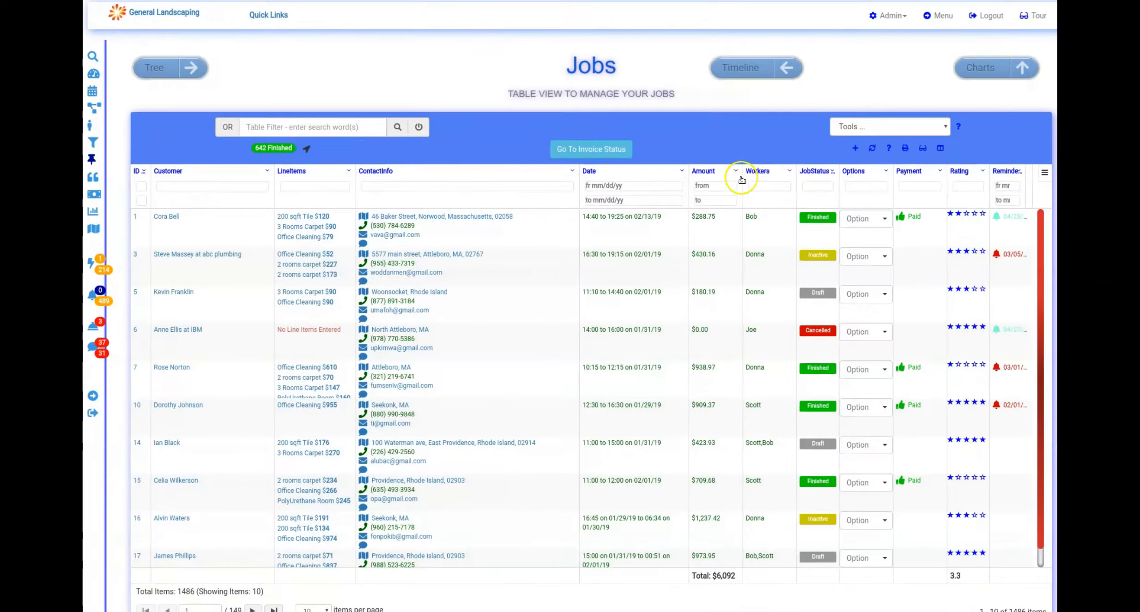
pyautogui.click(849, 140)
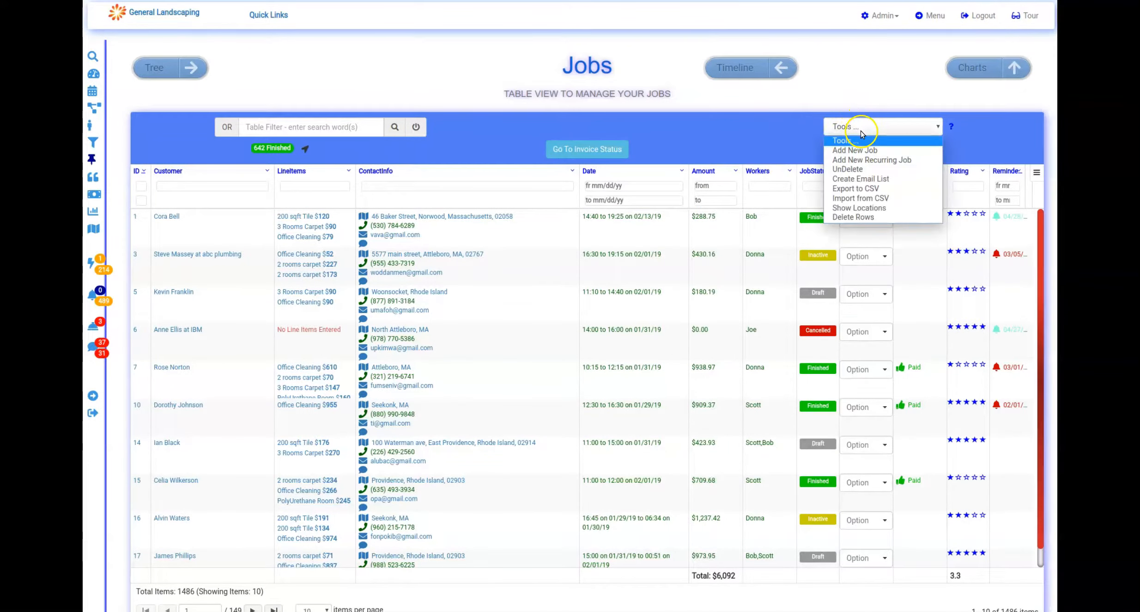
pyautogui.click(872, 161)
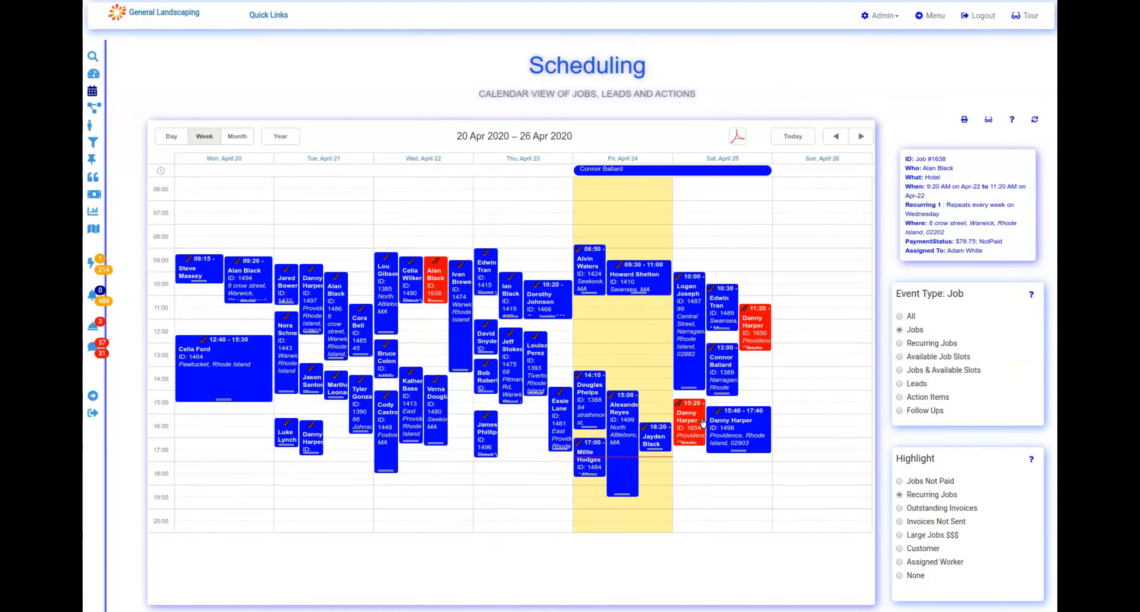
# - Open the highlighted Wednesday 09:20 recurring job, view its line items, and open the form for adding another one, then cancel it
pyautogui.click(441, 265)
pyautogui.click(440, 267)
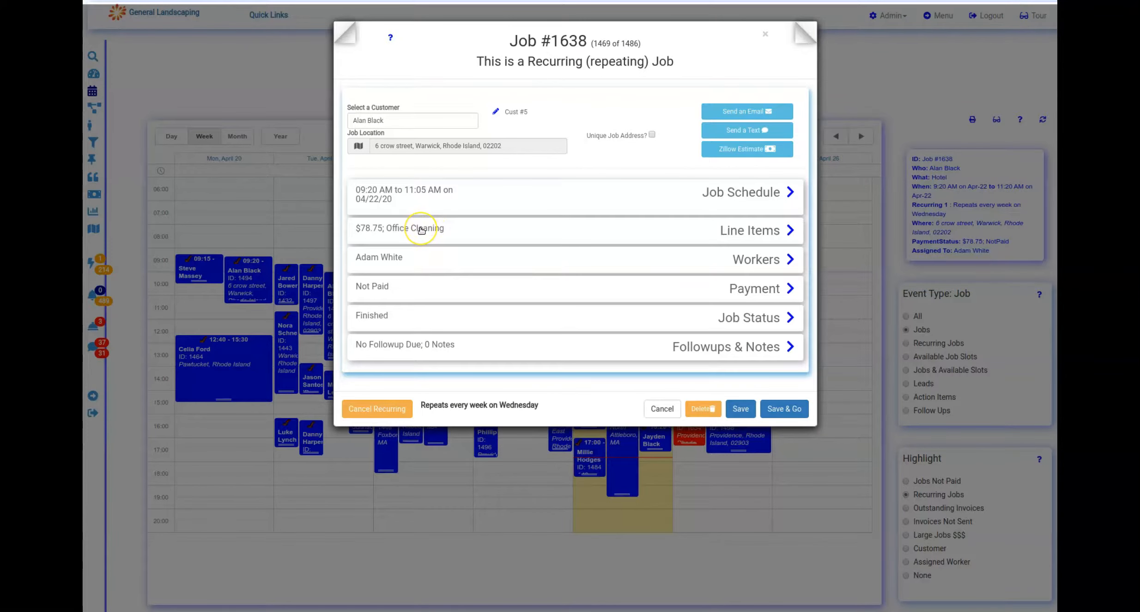
pyautogui.click(419, 228)
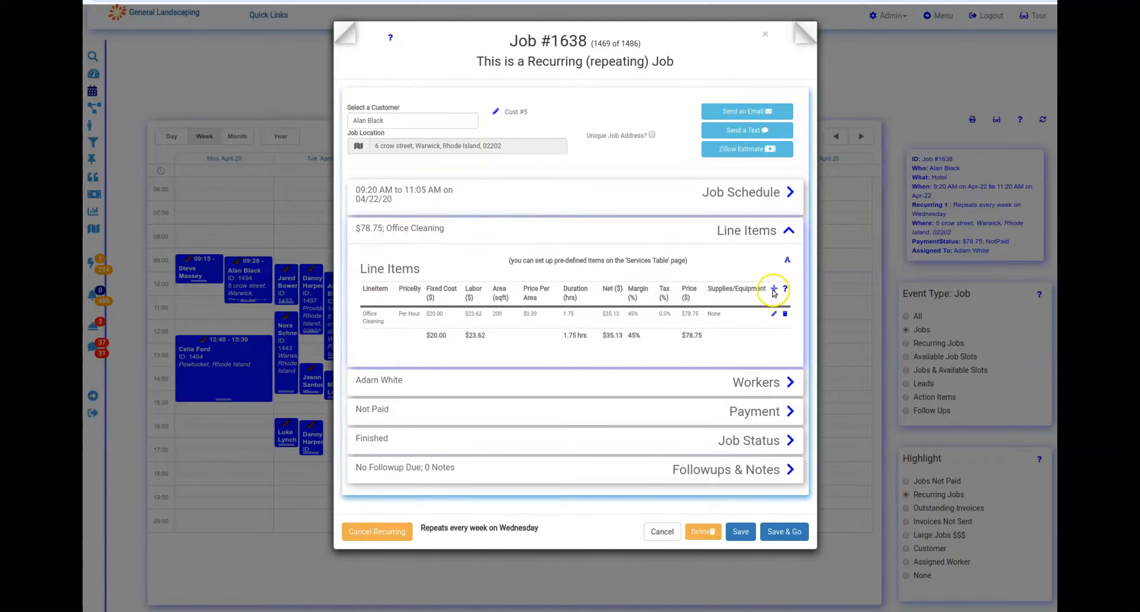
pyautogui.click(774, 289)
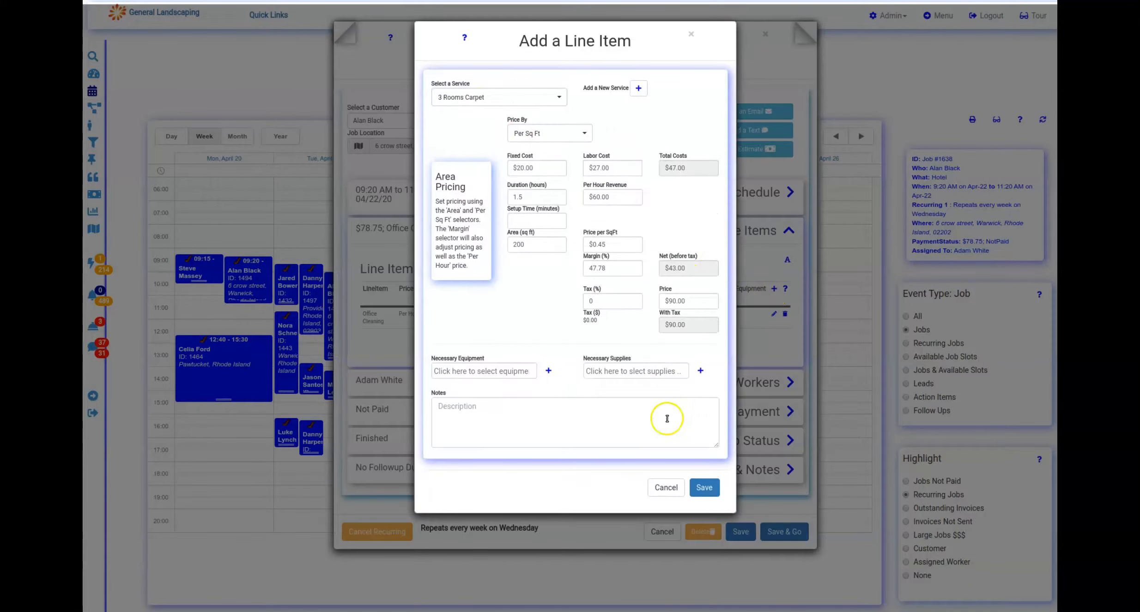
pyautogui.click(666, 487)
# - Search the job's worker list for "s", assign the matching person as a second worker, and acknowledge the line item update
pyautogui.click(381, 386)
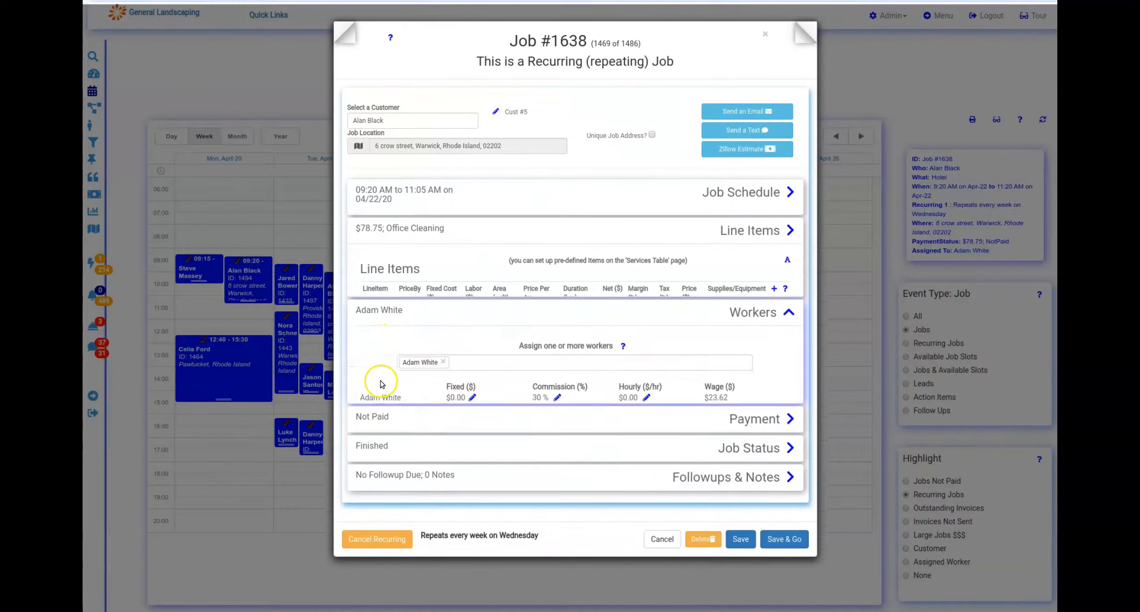
pyautogui.click(464, 311)
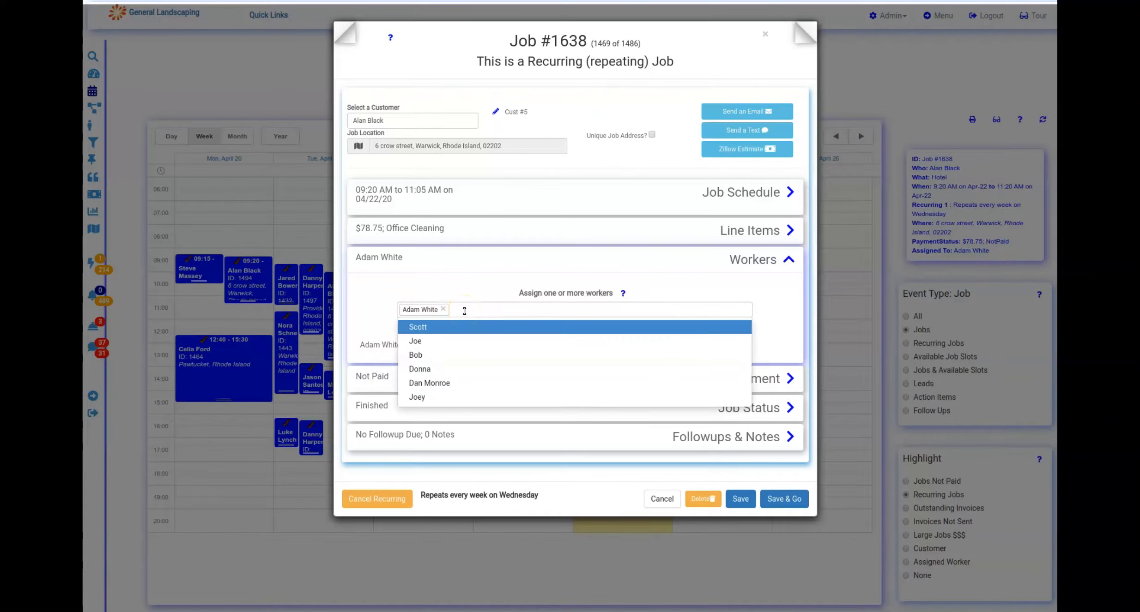
pyautogui.write('s')
pyautogui.click(454, 327)
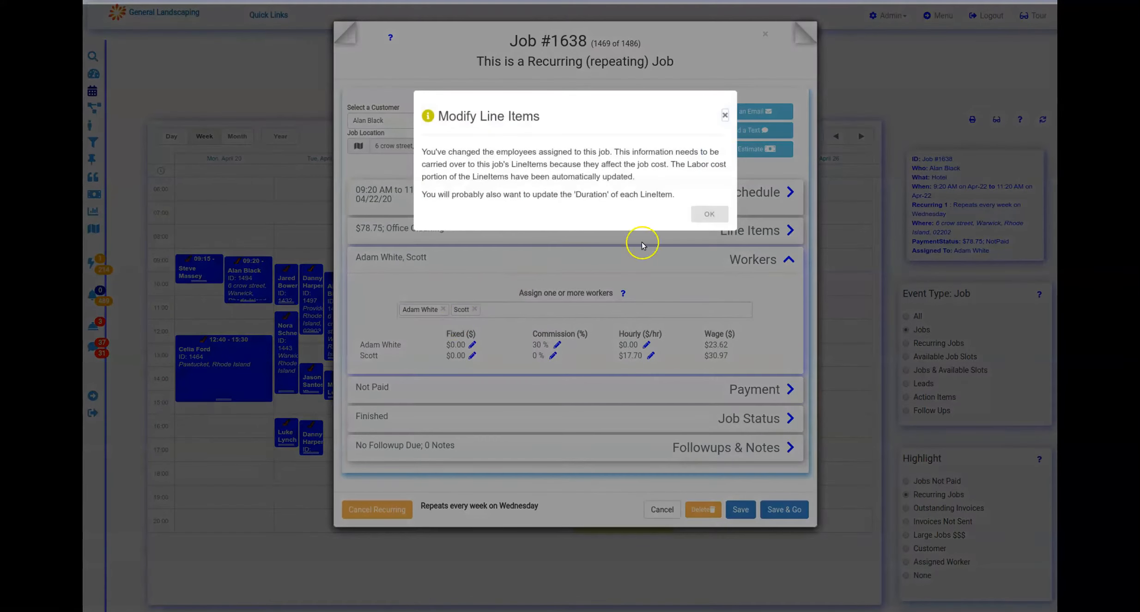
pyautogui.click(702, 216)
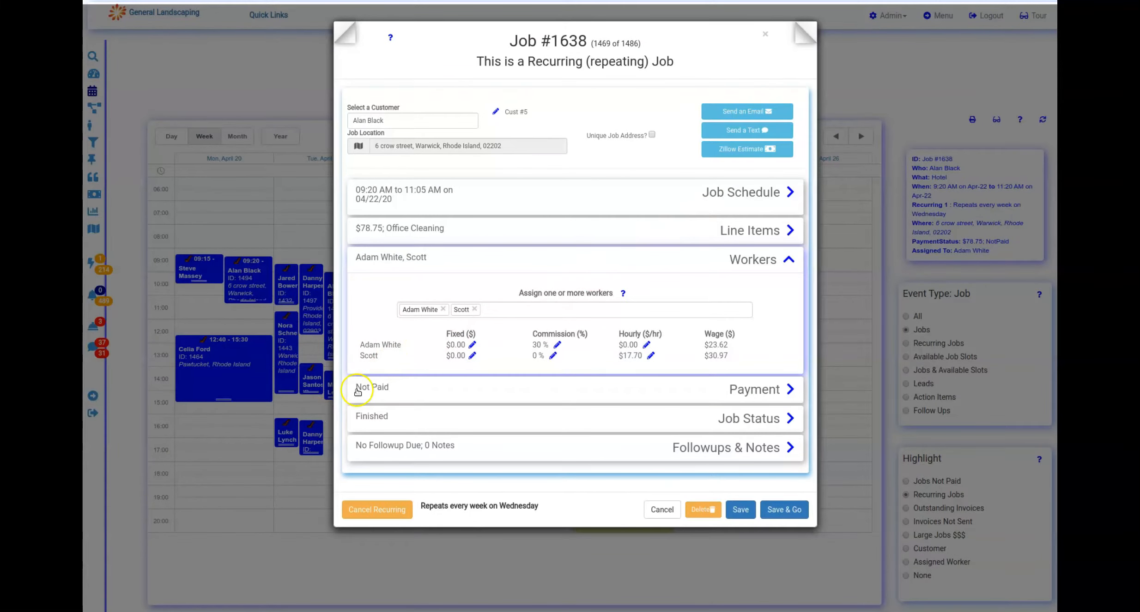
# - Examine the job's status, schedule and payment details, and open the Stripe authorization step and cancel it
pyautogui.click(367, 418)
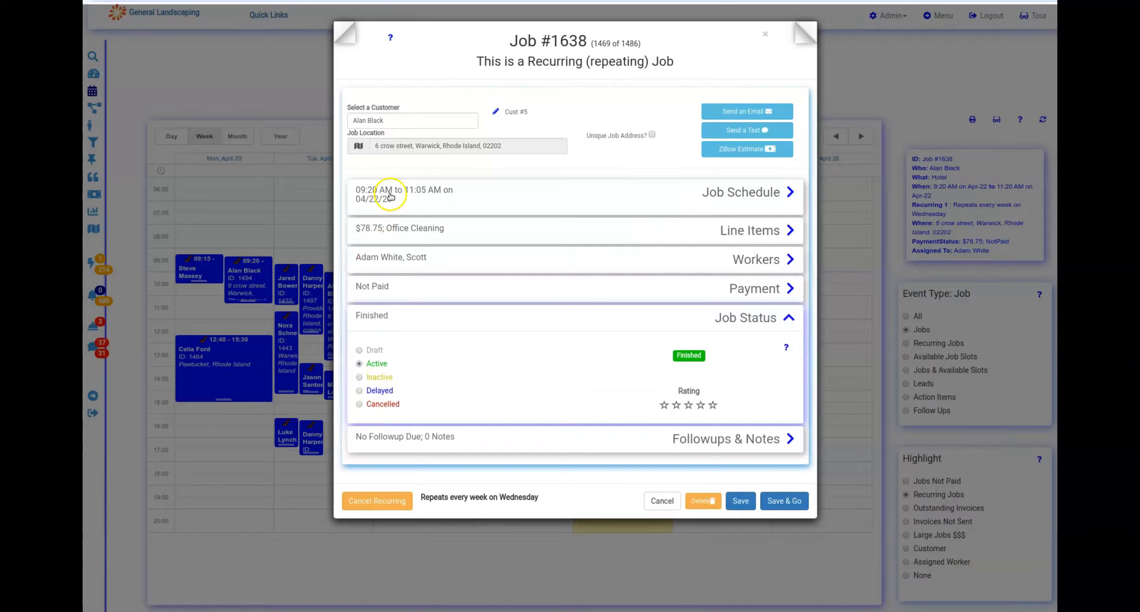
pyautogui.click(390, 195)
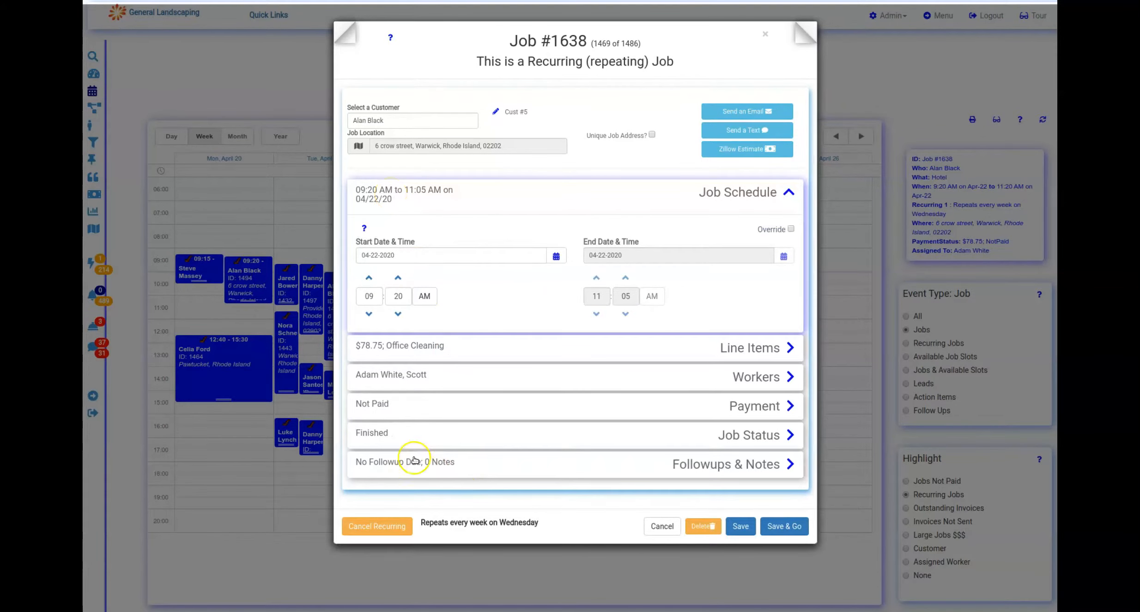
pyautogui.click(383, 409)
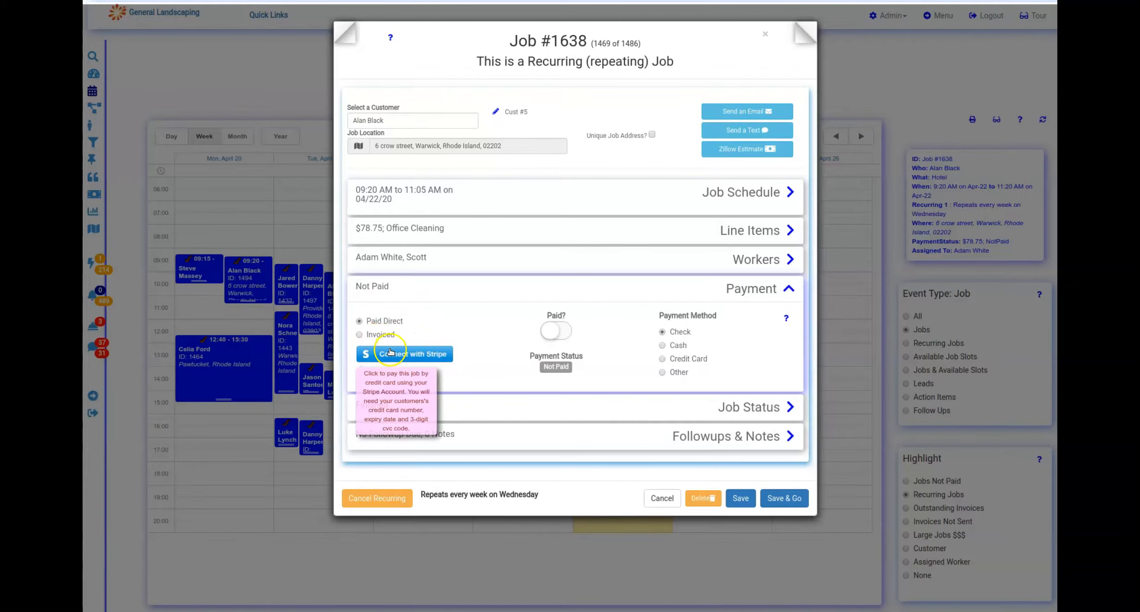
pyautogui.click(391, 354)
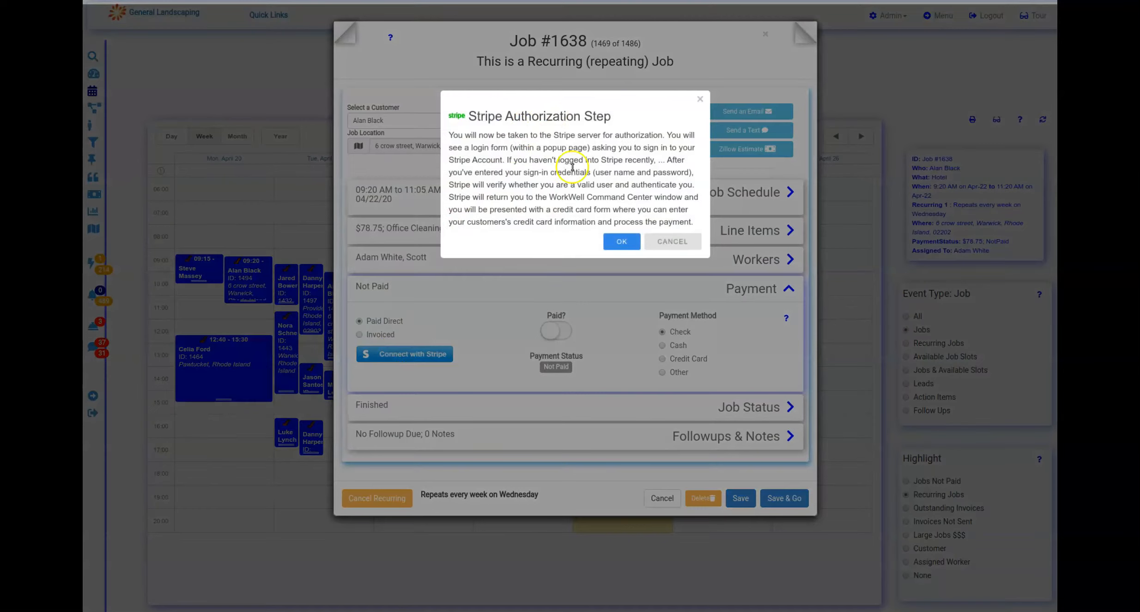
pyautogui.click(668, 240)
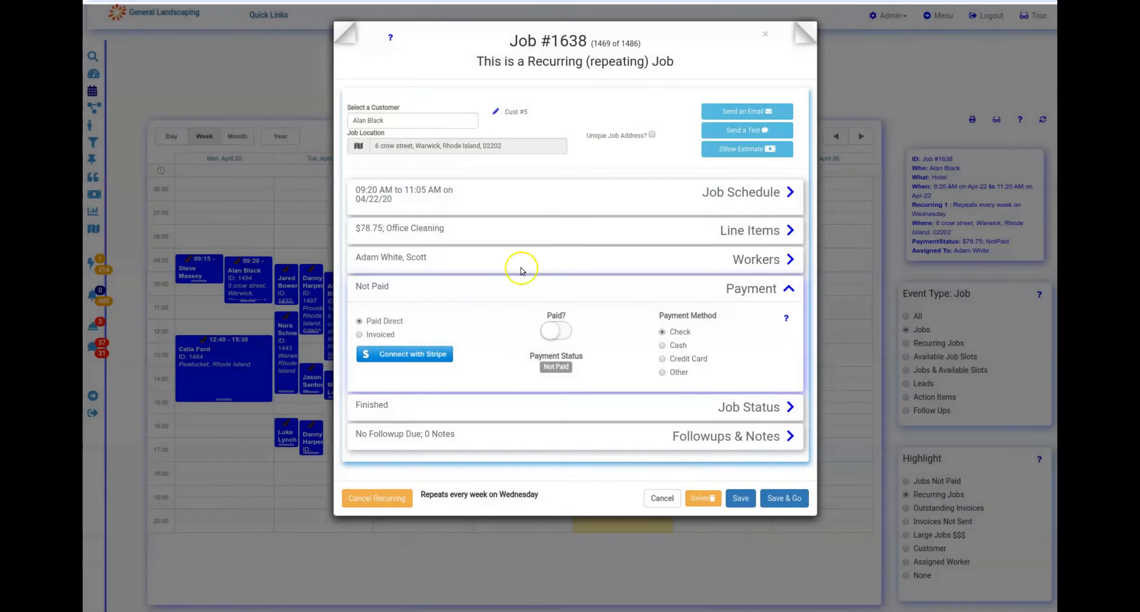
# - Switch the job's payment to Invoiced, and leave the job without saving the changes
pyautogui.click(380, 336)
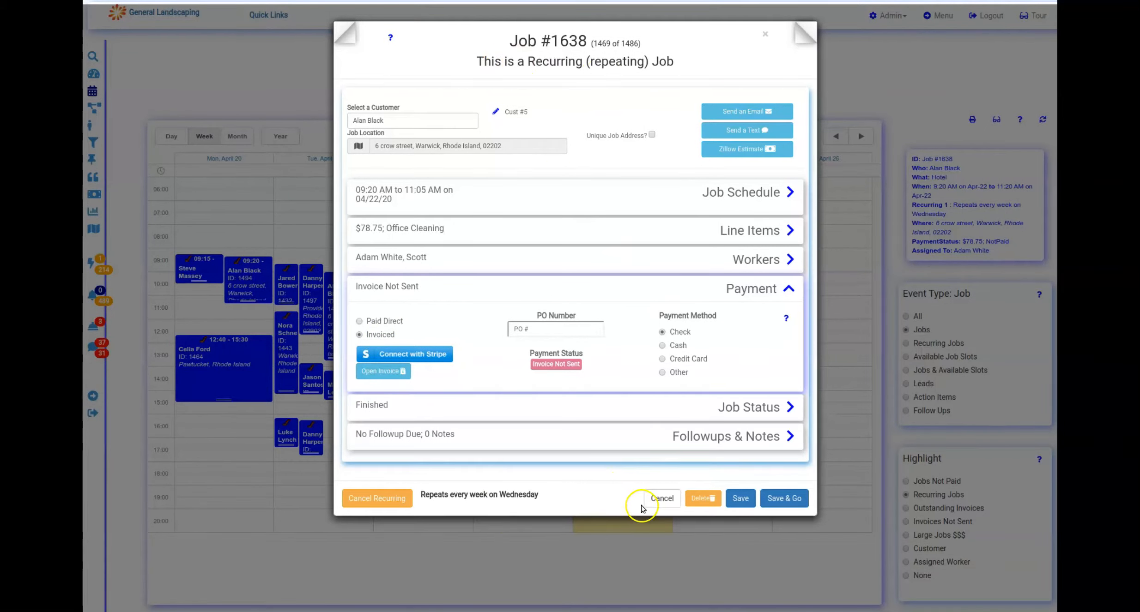
pyautogui.click(658, 498)
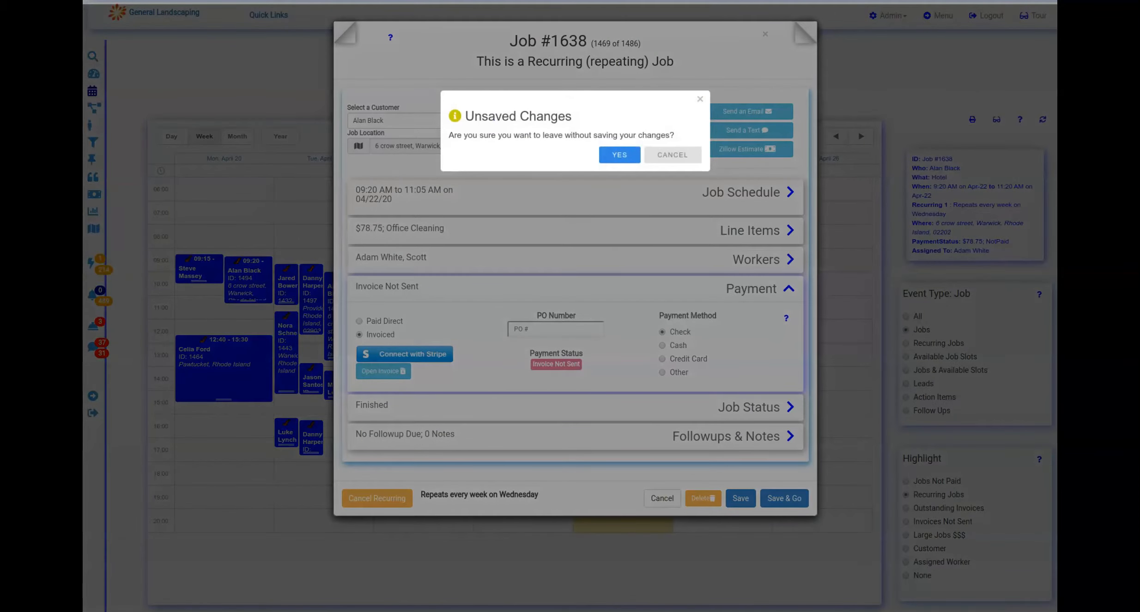
pyautogui.press('Return')
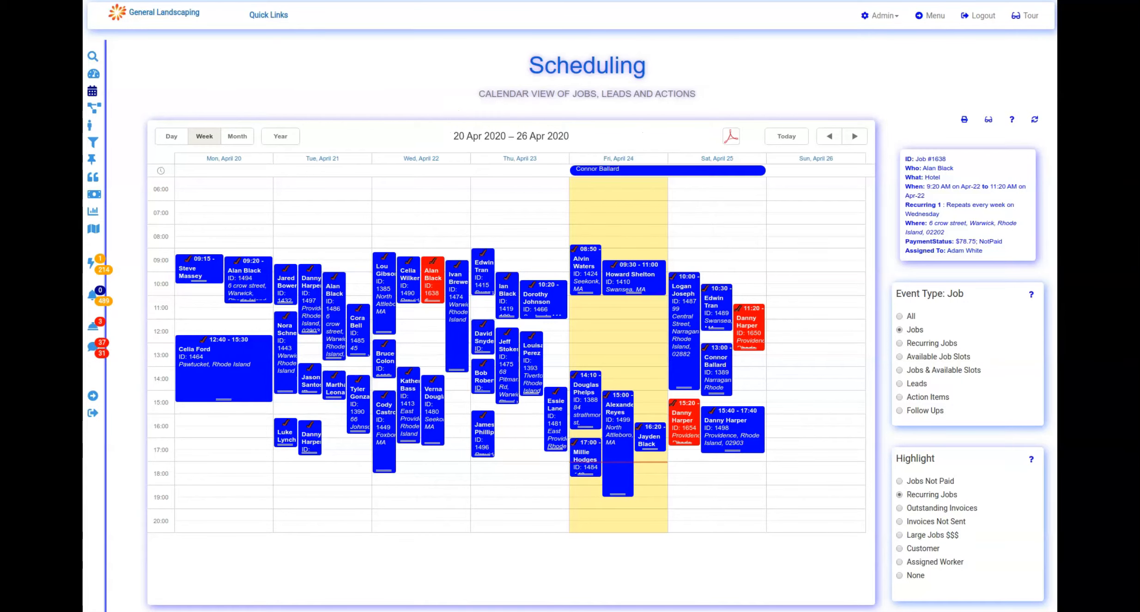